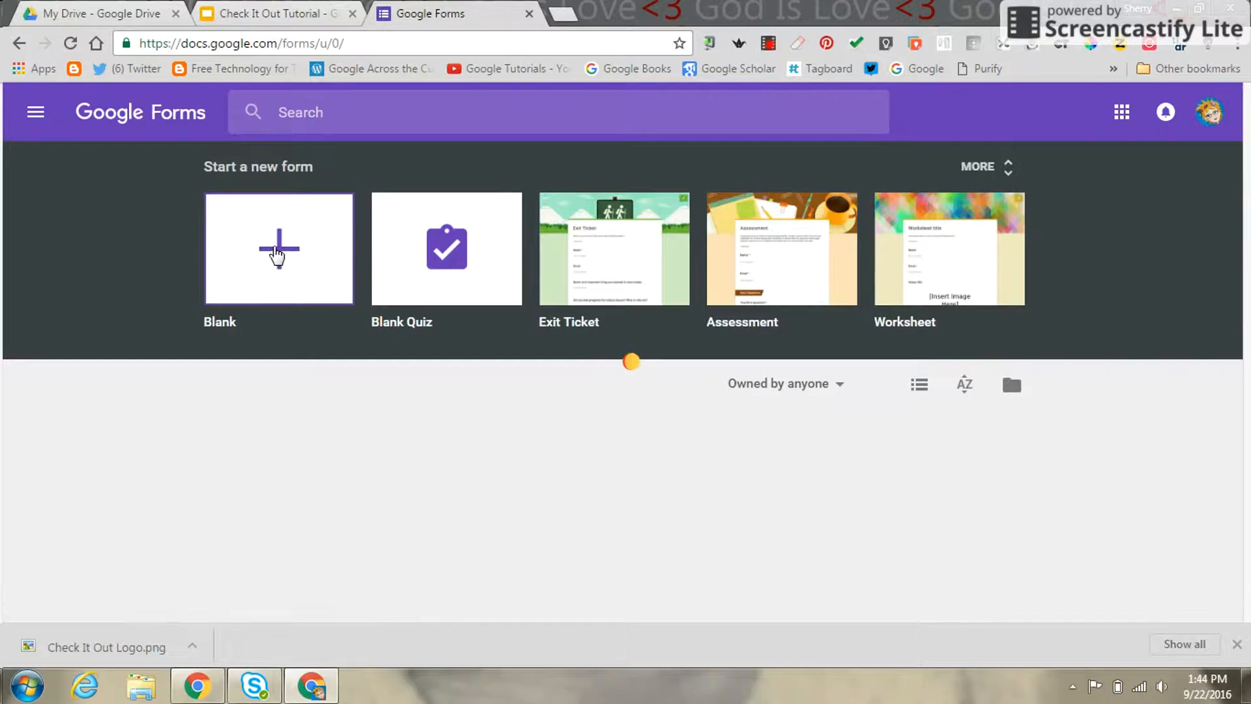
Create a blank form and search the add-ons store for "check it out" to check for the CheckItOut add-on
click(277, 254)
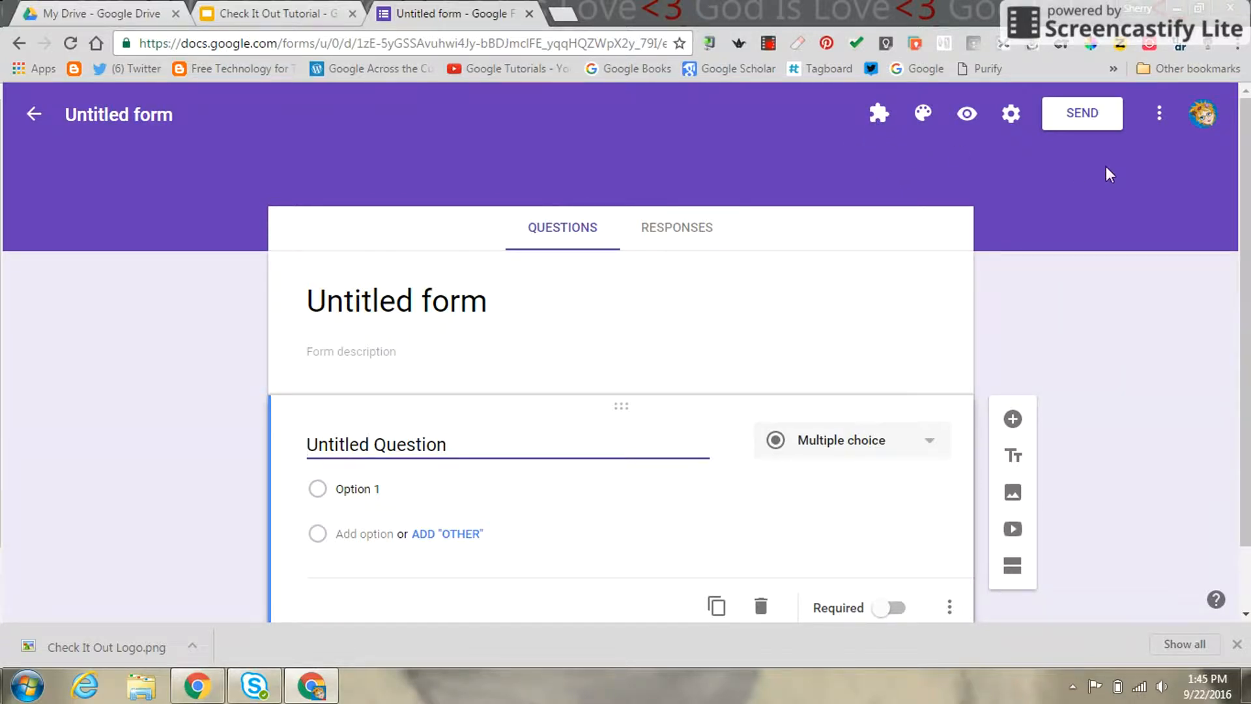
click(1159, 116)
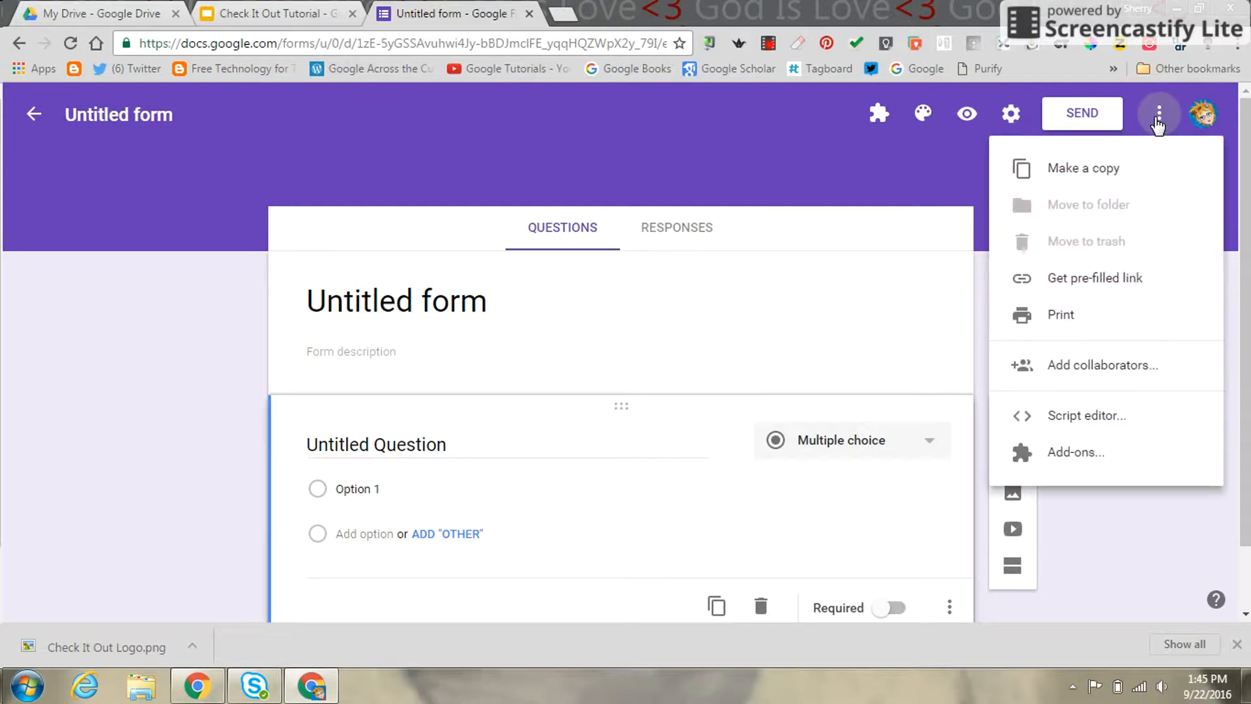
click(1079, 454)
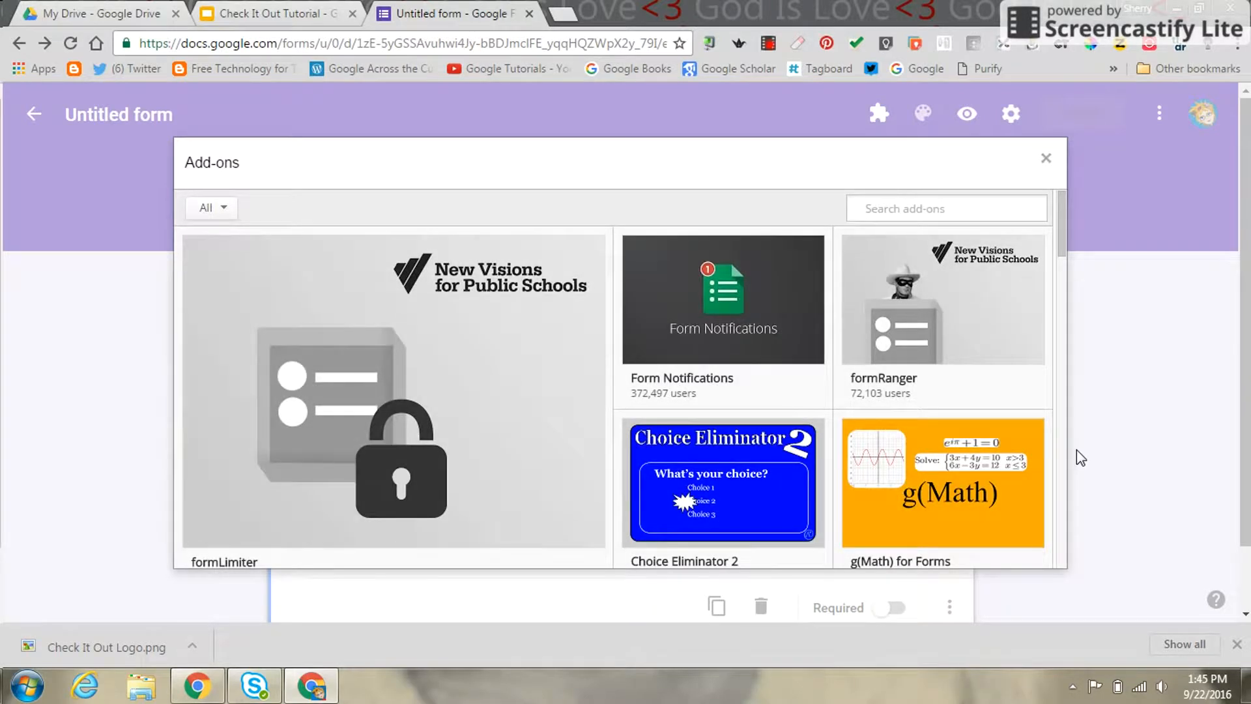
click(889, 209)
text(check it out)
key(Return)
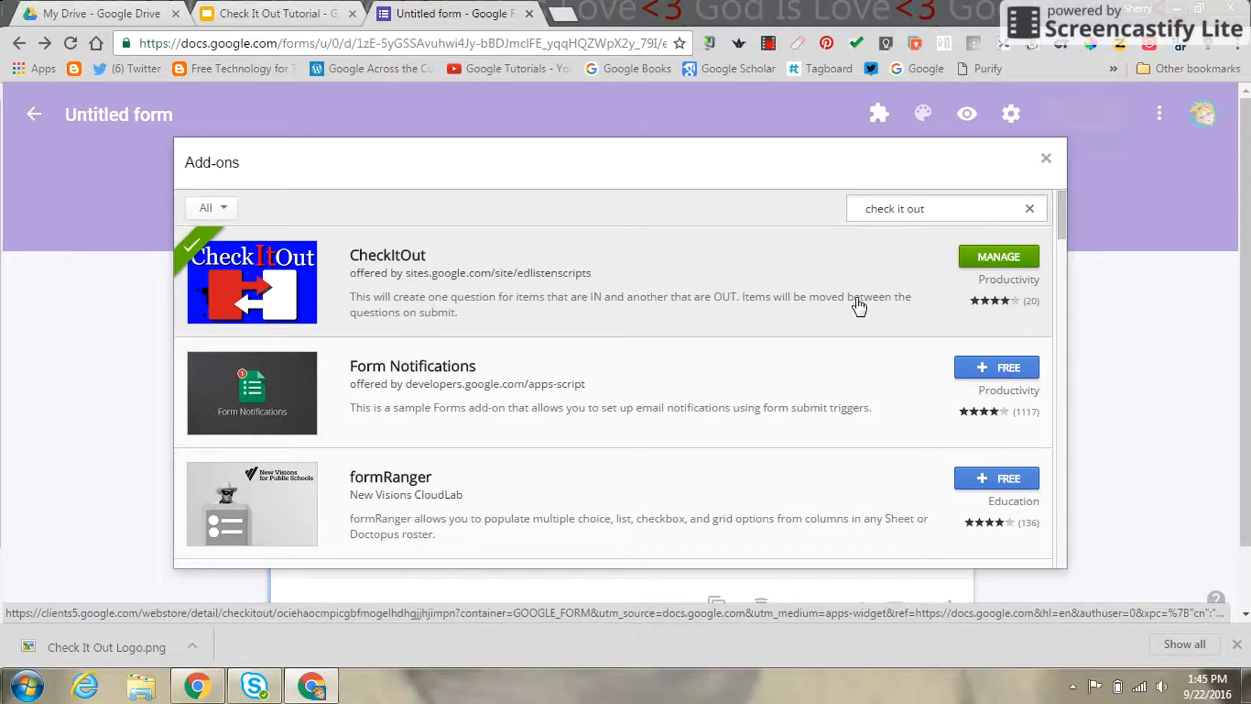
click(1046, 160)
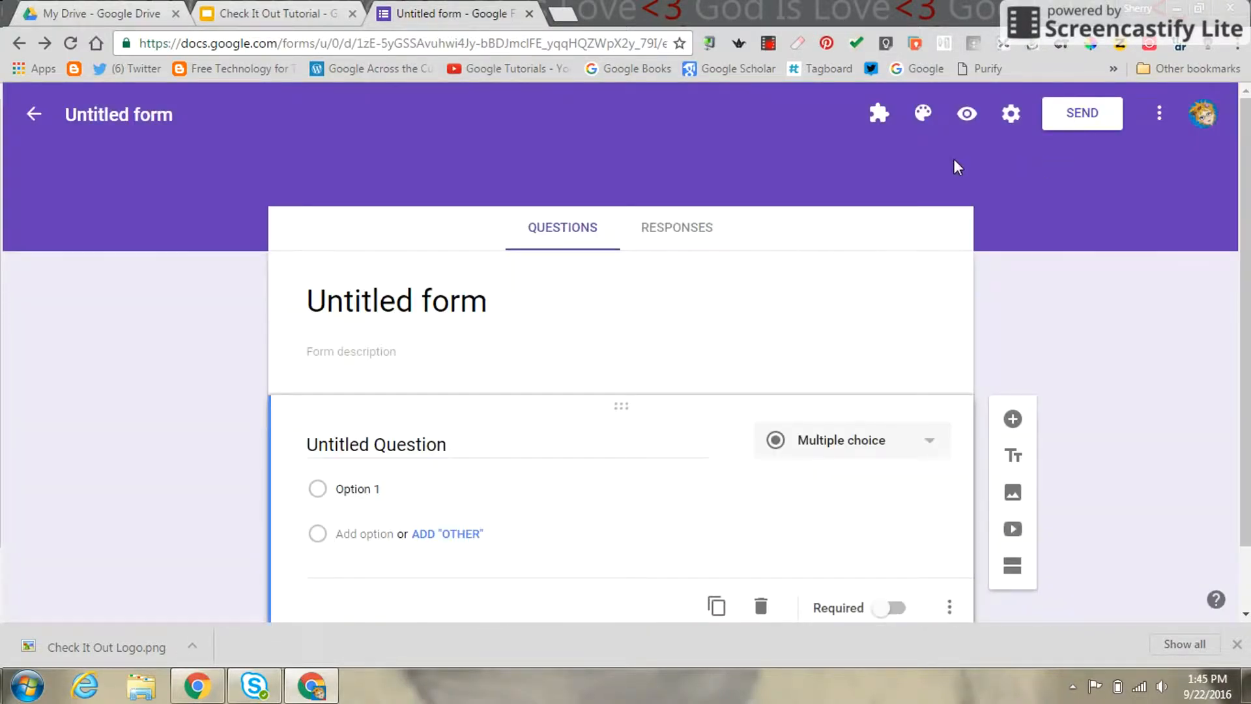
Add a new CheckItOut question set named Item with the question type Text with Listbox, keeping the default empty texts
click(877, 117)
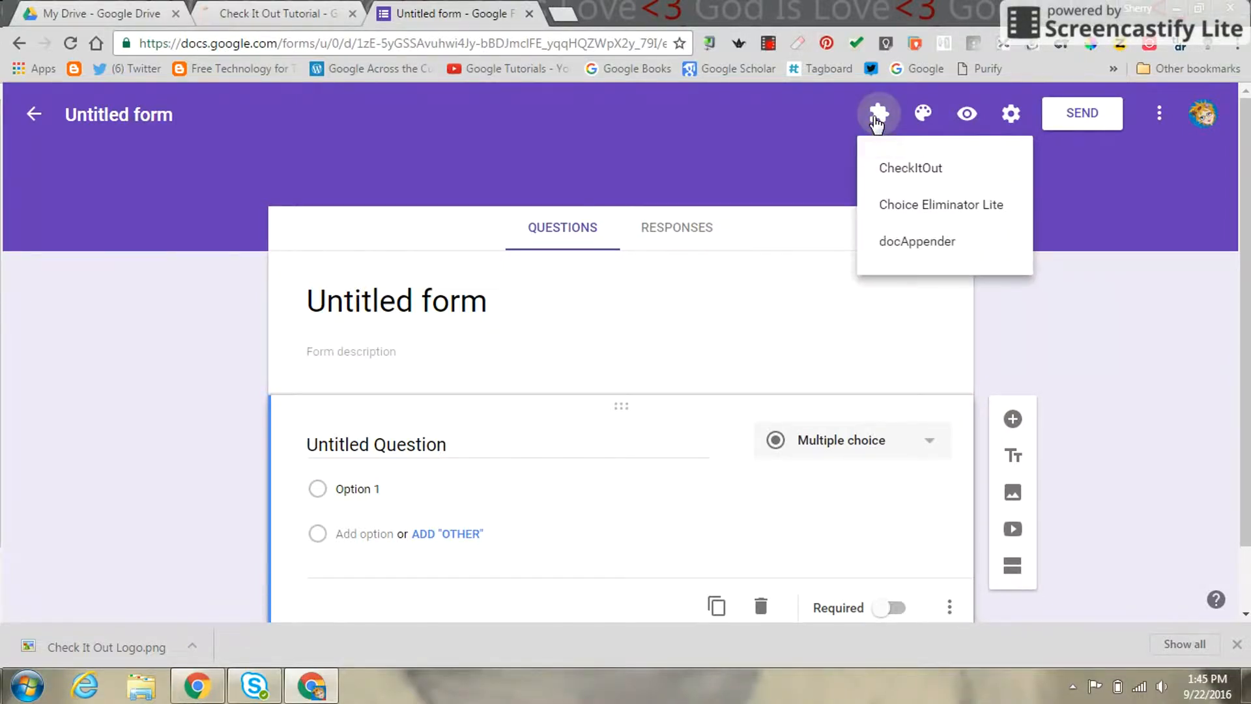
click(894, 169)
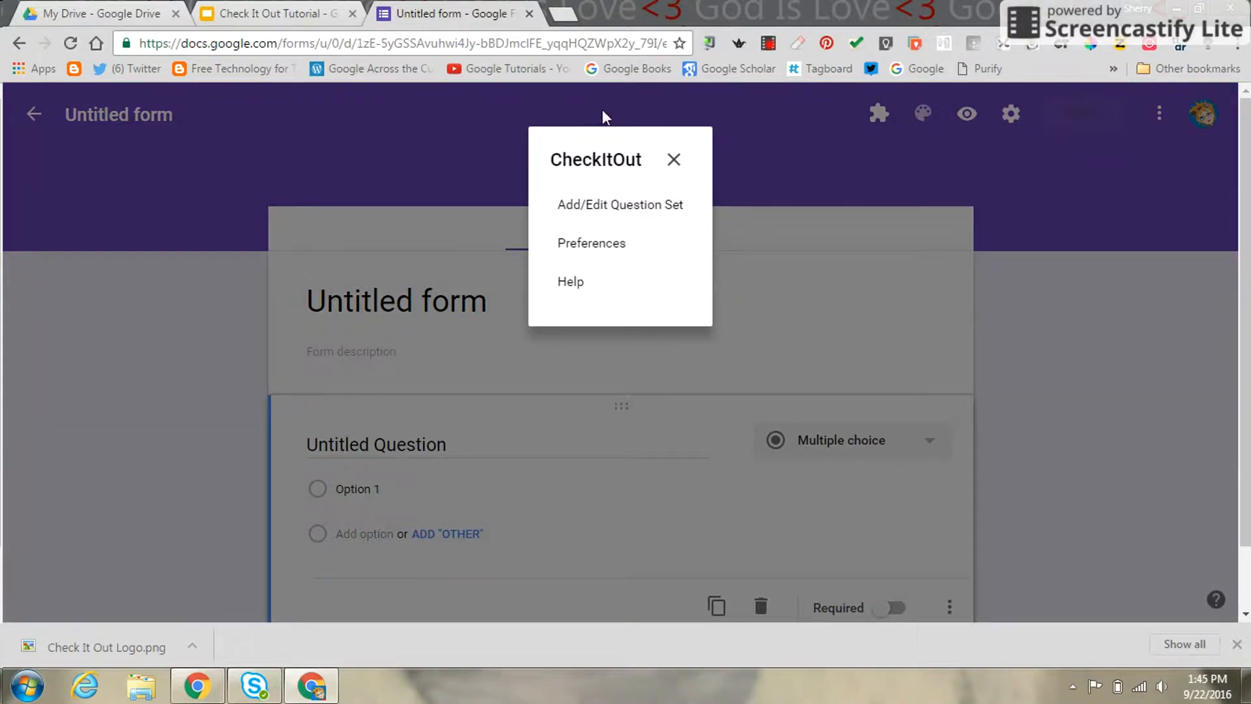
click(606, 209)
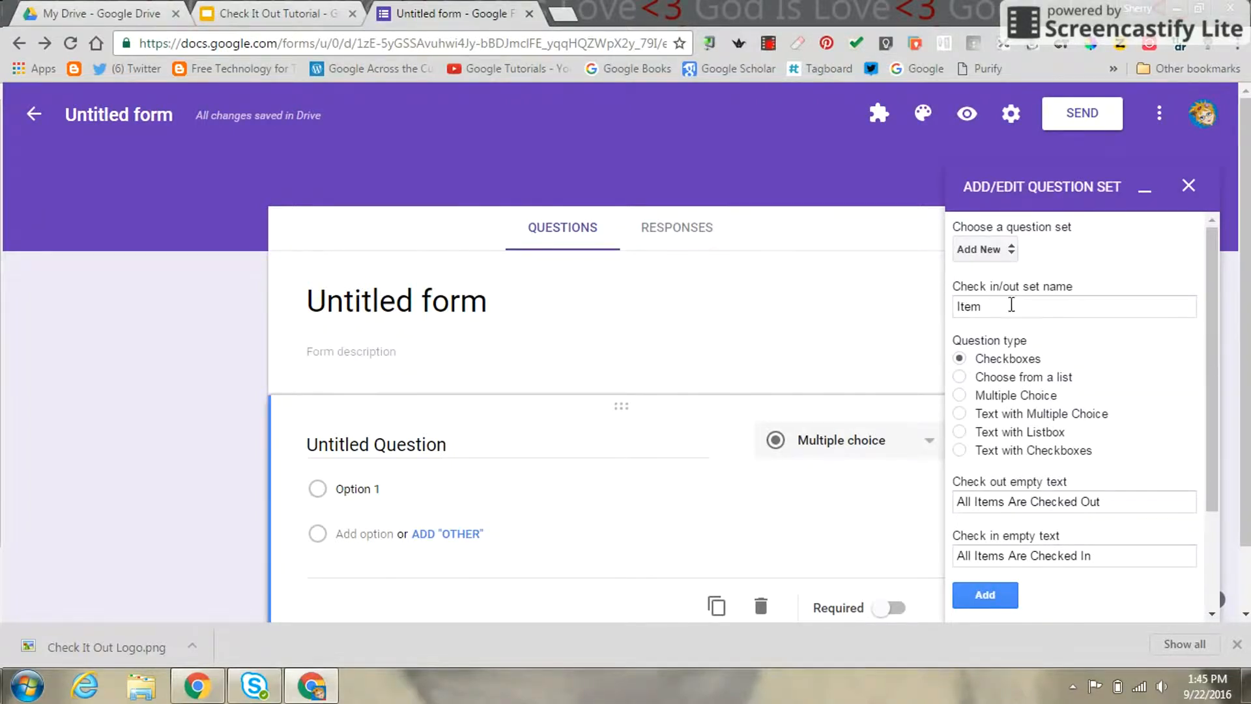
click(1009, 251)
click(1010, 251)
click(959, 432)
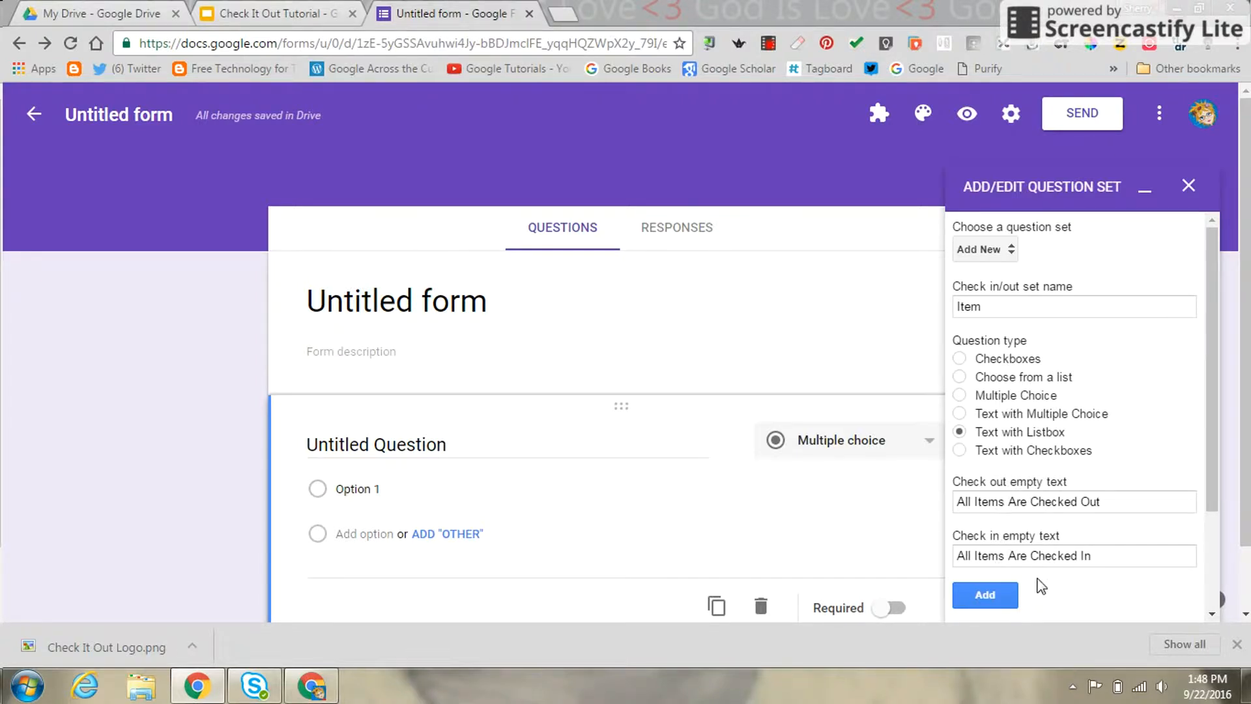
click(975, 591)
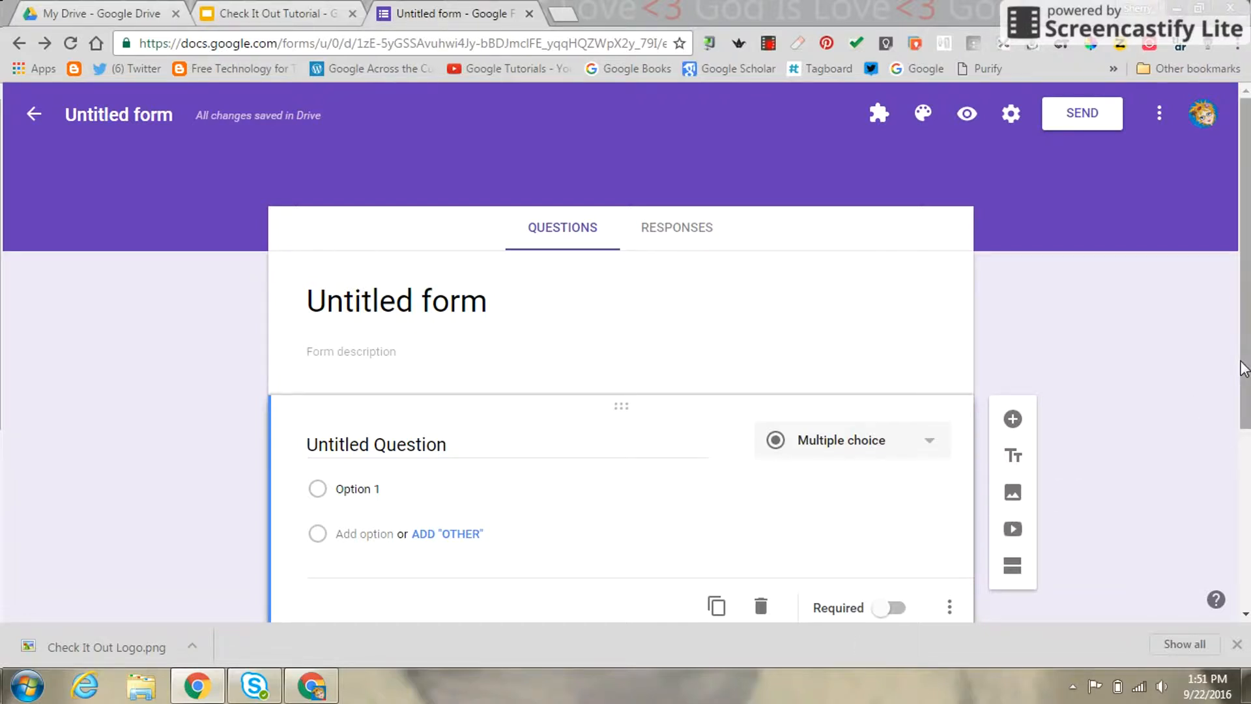
Title the form "Things Borrowed from" followed by the teacher's title and surname
drag(1244, 368, 1238, 536)
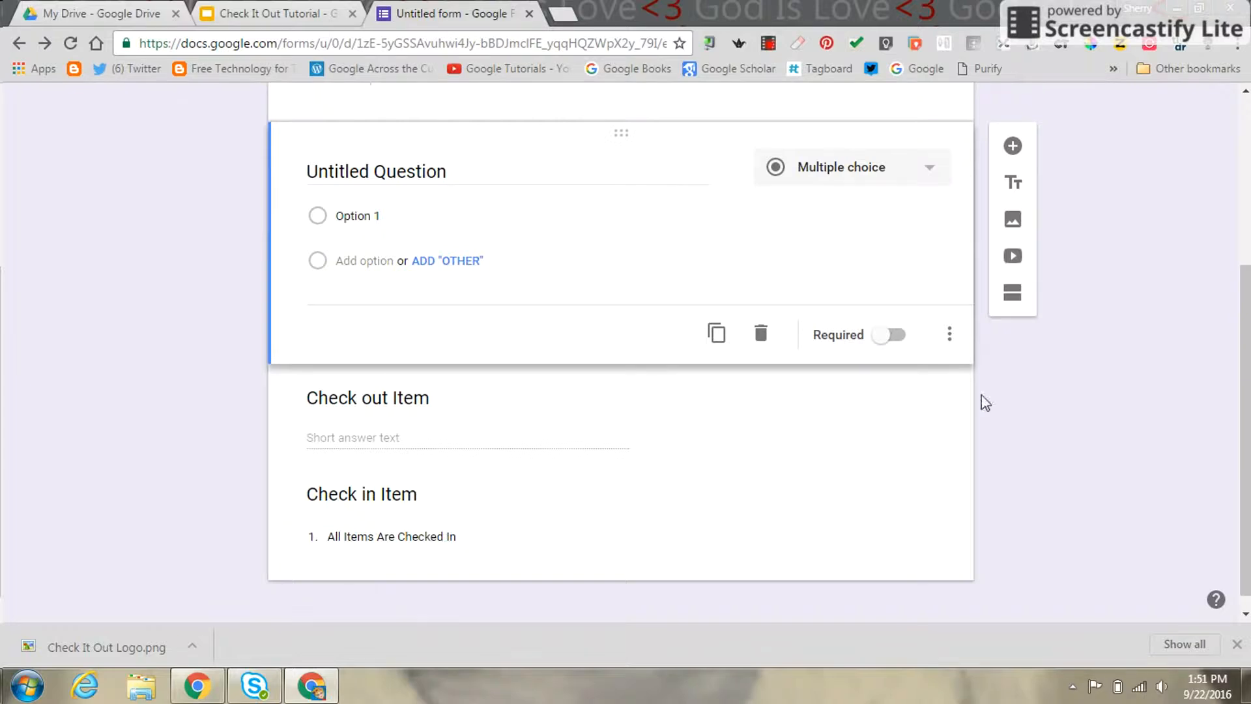
drag(1241, 424, 1238, 277)
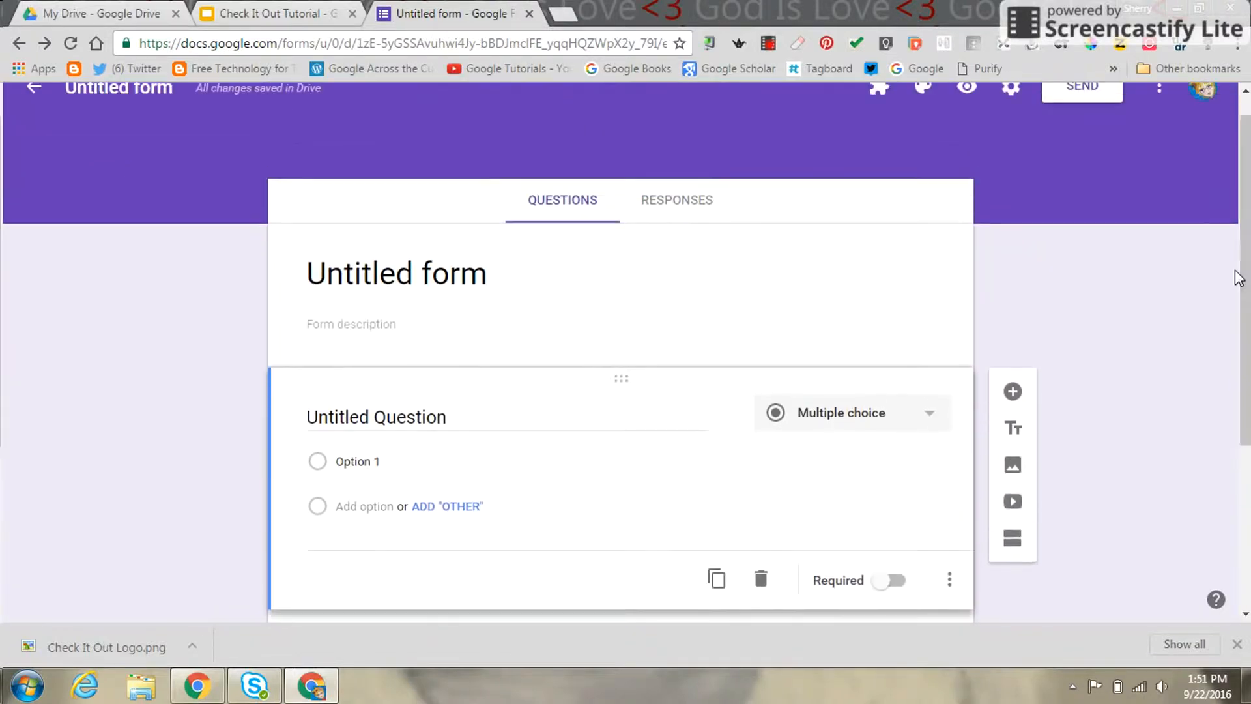
click(436, 265)
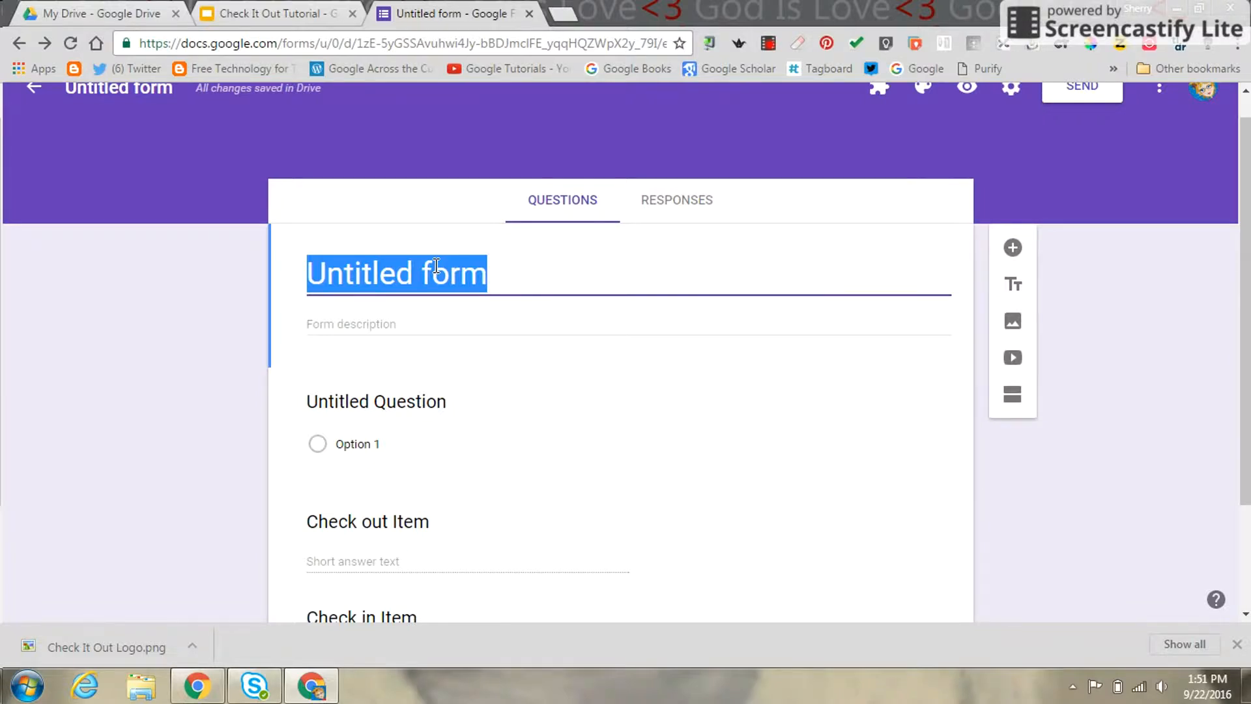
text(Things B)
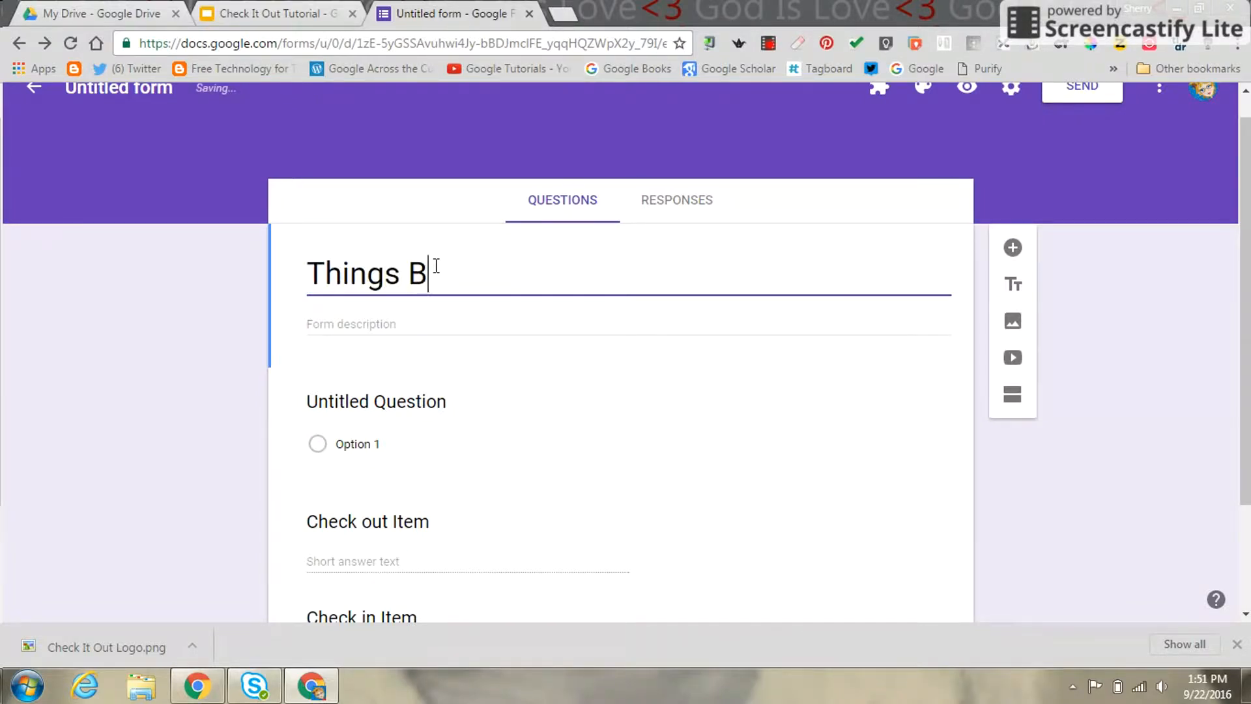
text(orrowed )
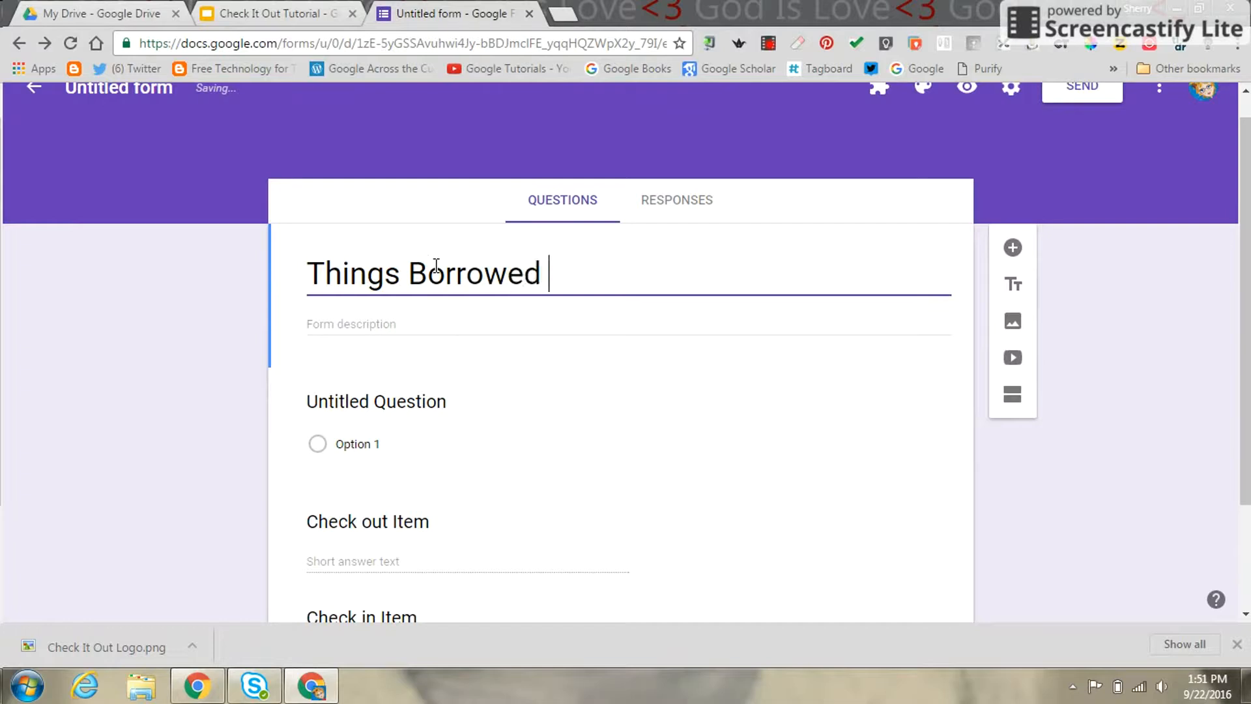
text(from Mrs. )
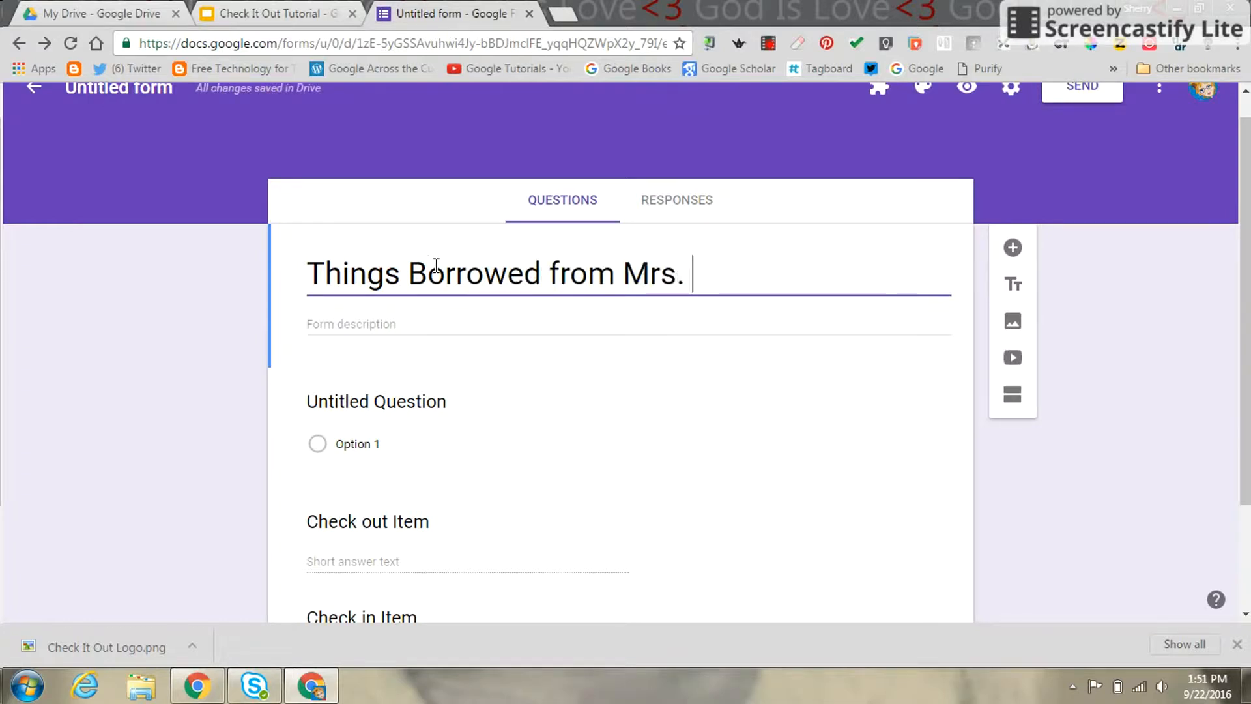
text(Hall)
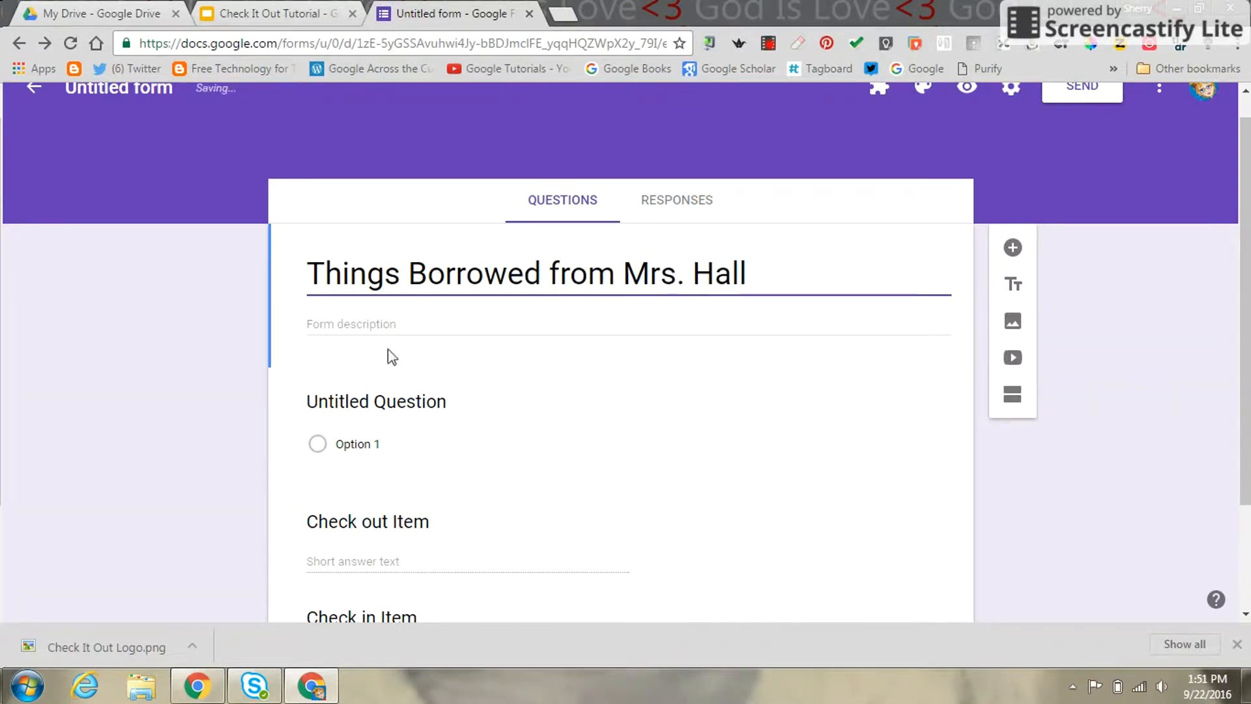
Change the untitled question to "Type your name:", make it a short answer question and mark it required
click(383, 399)
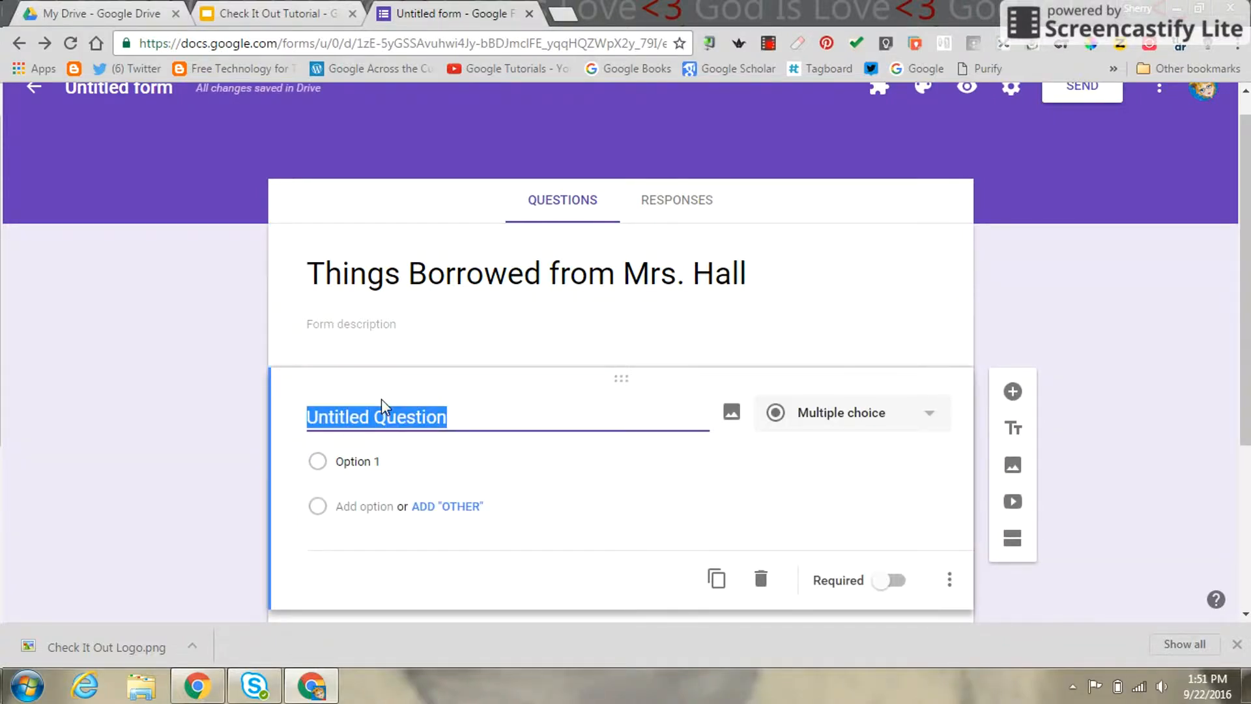
text(Typ)
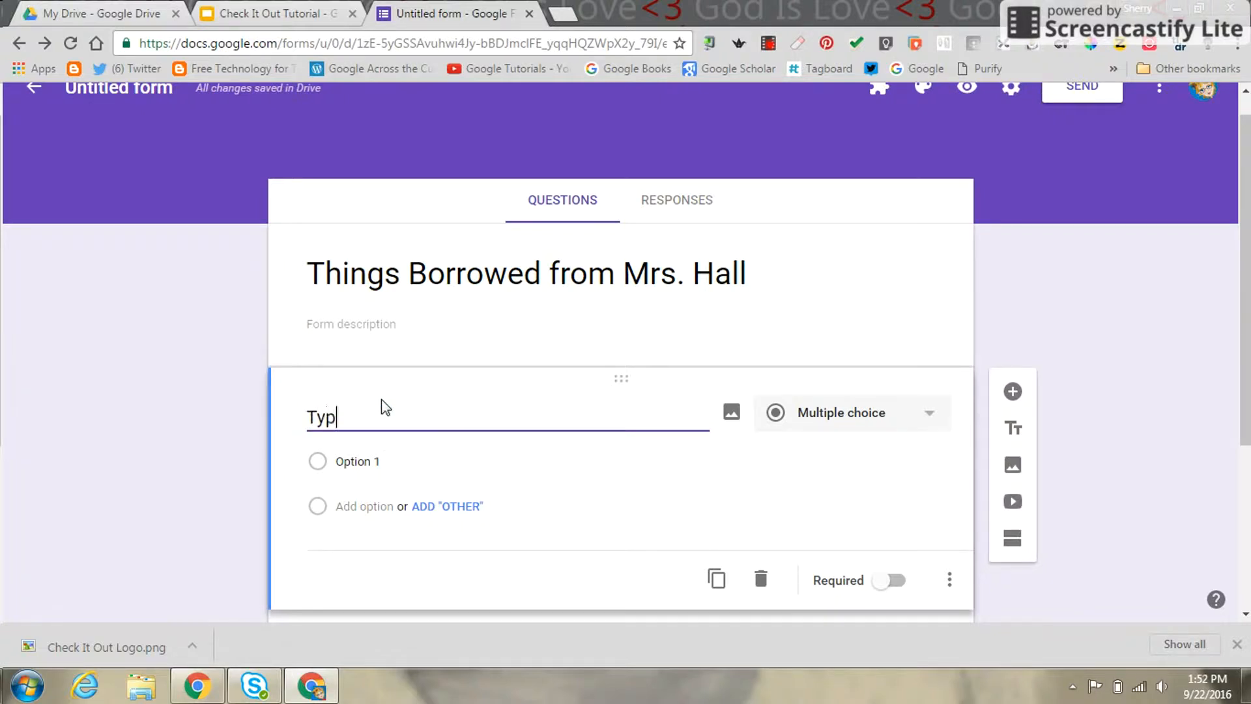
text(e your name:)
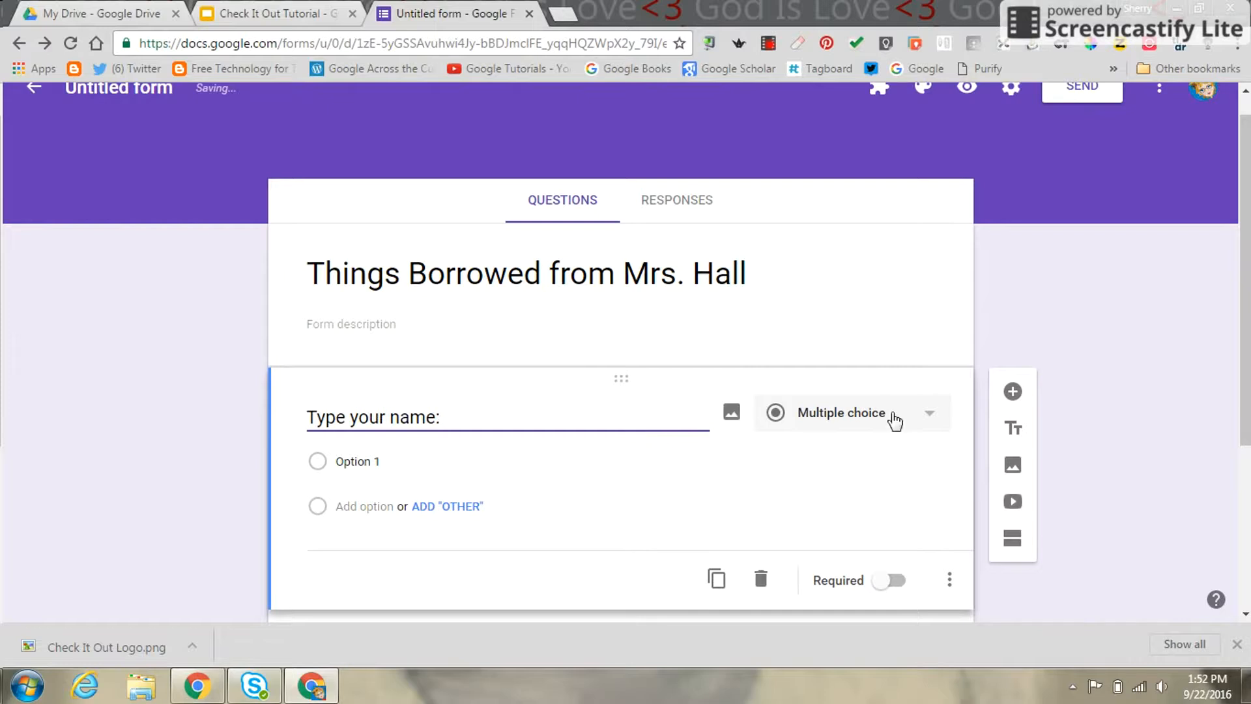
click(920, 424)
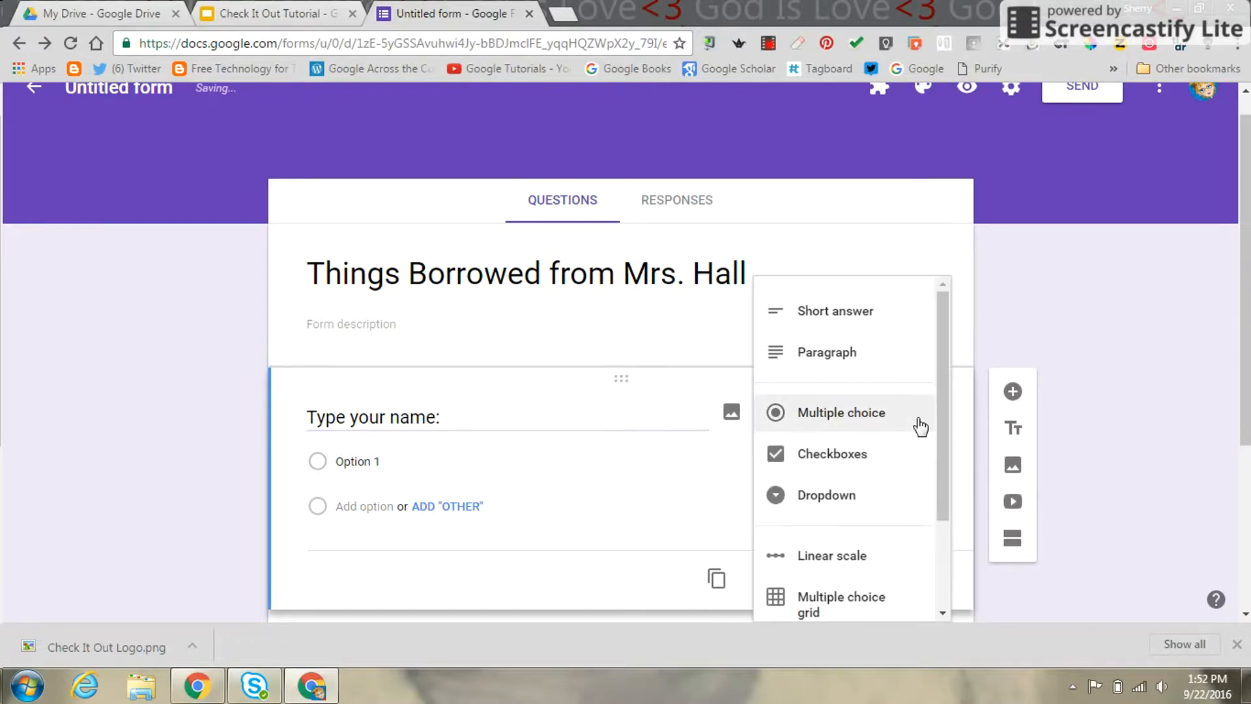
click(867, 323)
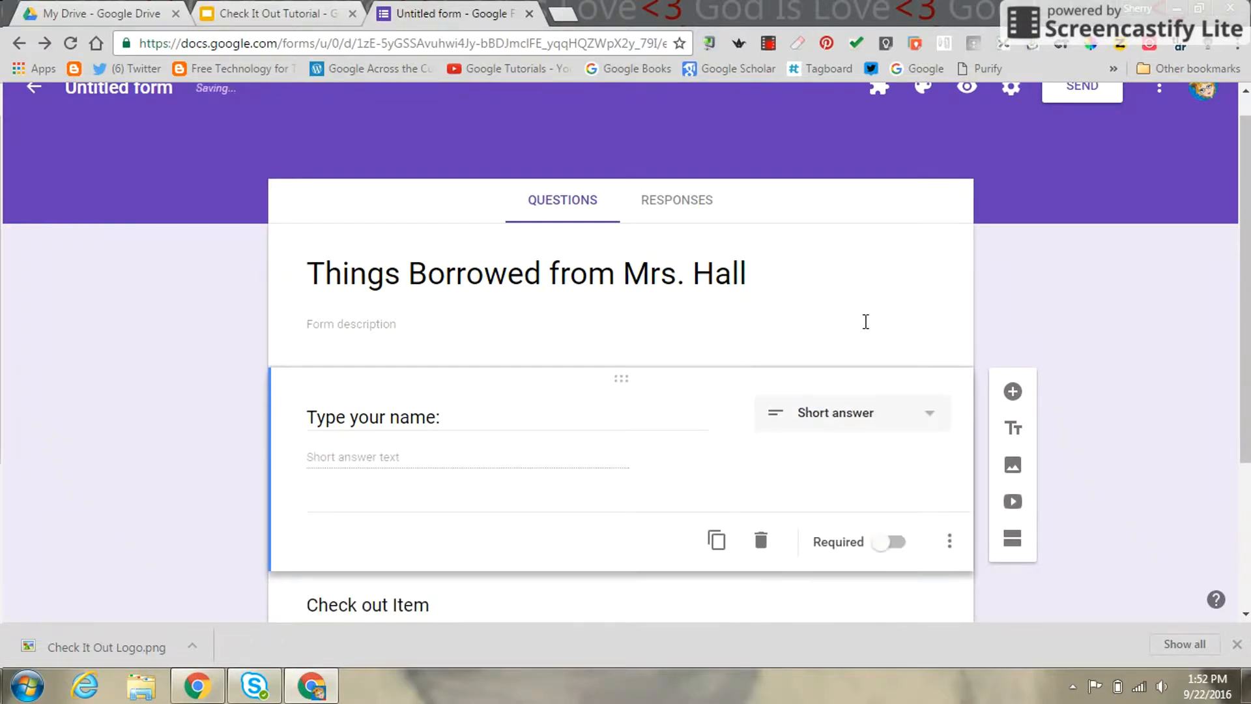
click(899, 547)
Review the check-out and check-in questions, and name the form file the same as the form's title
scroll(1237, 430, down, 2)
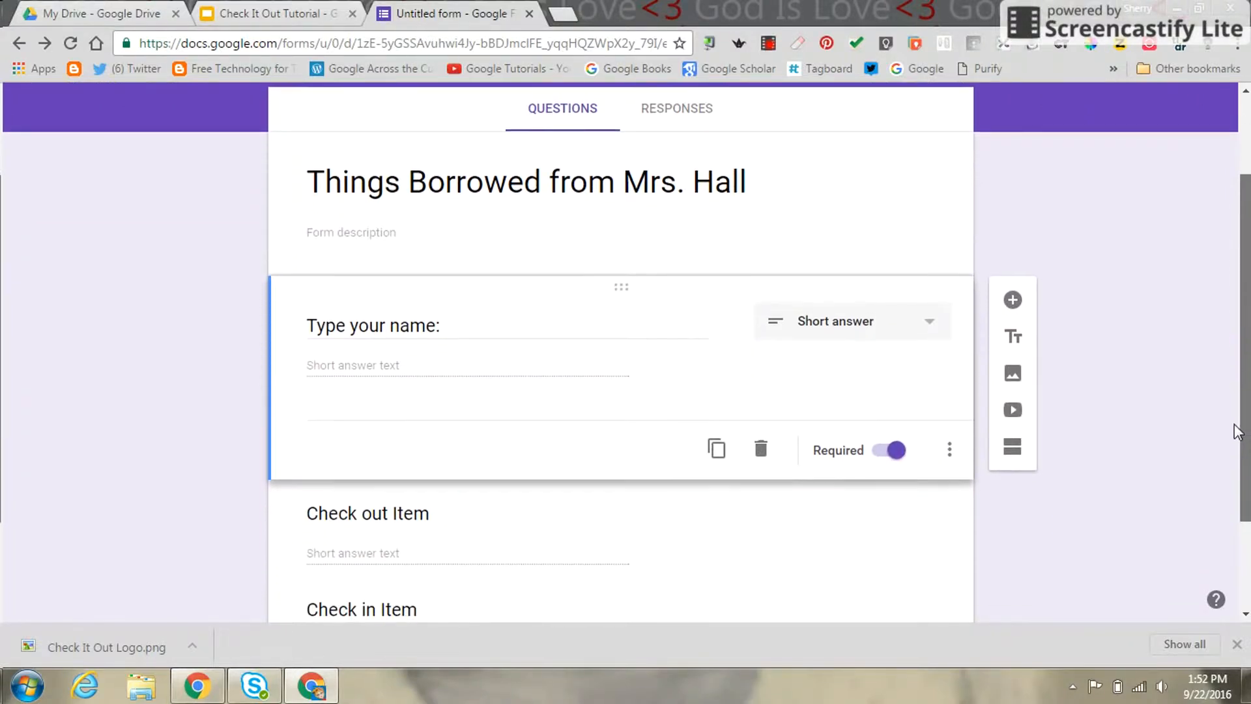
drag(1236, 430, 1230, 503)
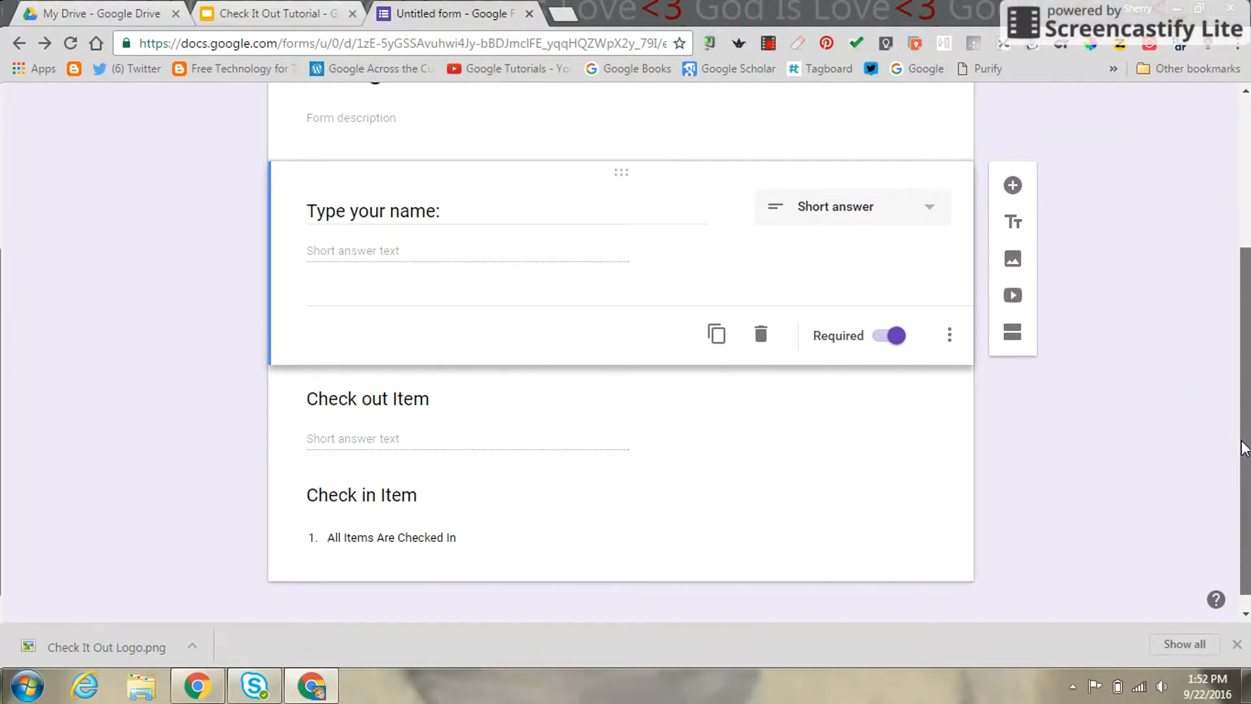
drag(1244, 448, 1249, 373)
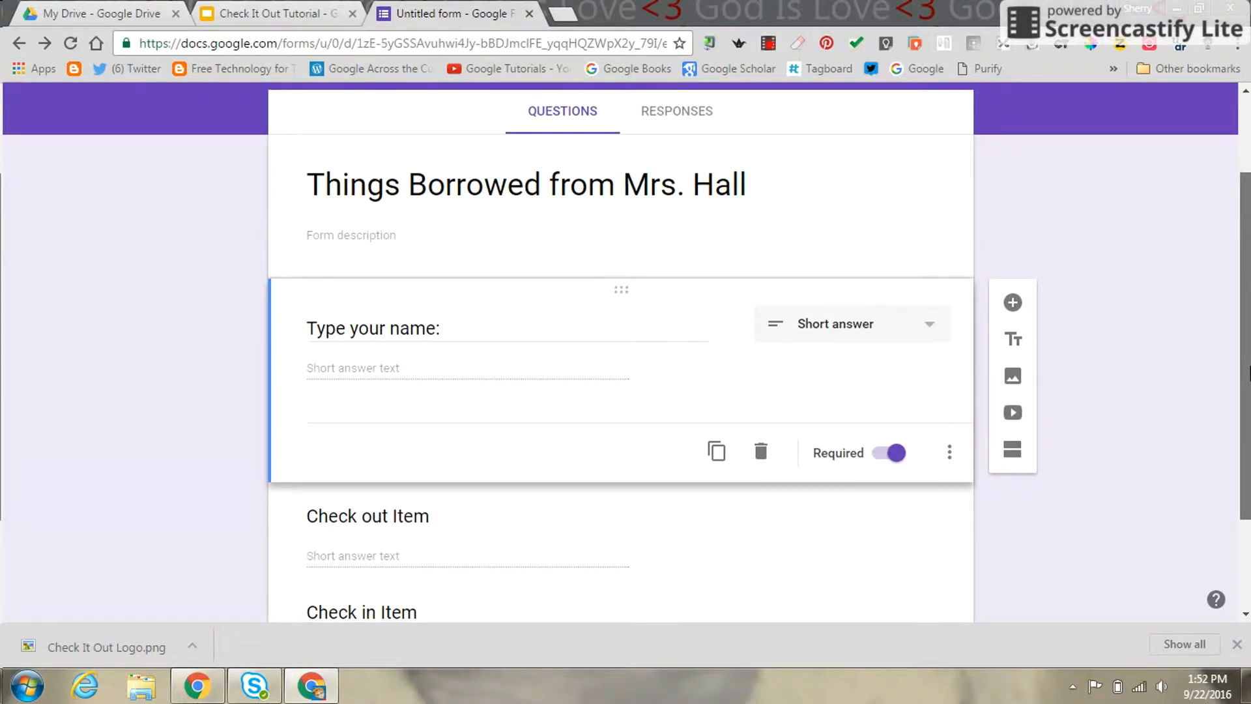
drag(1249, 373, 1243, 277)
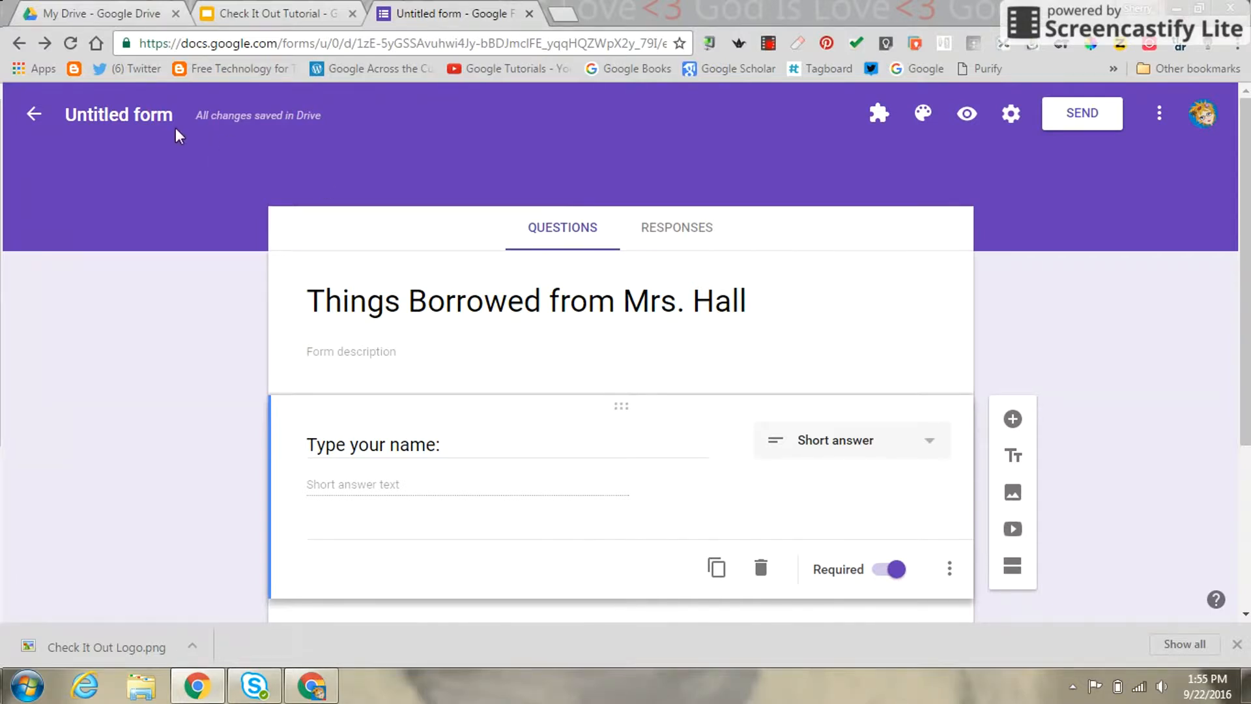
click(148, 117)
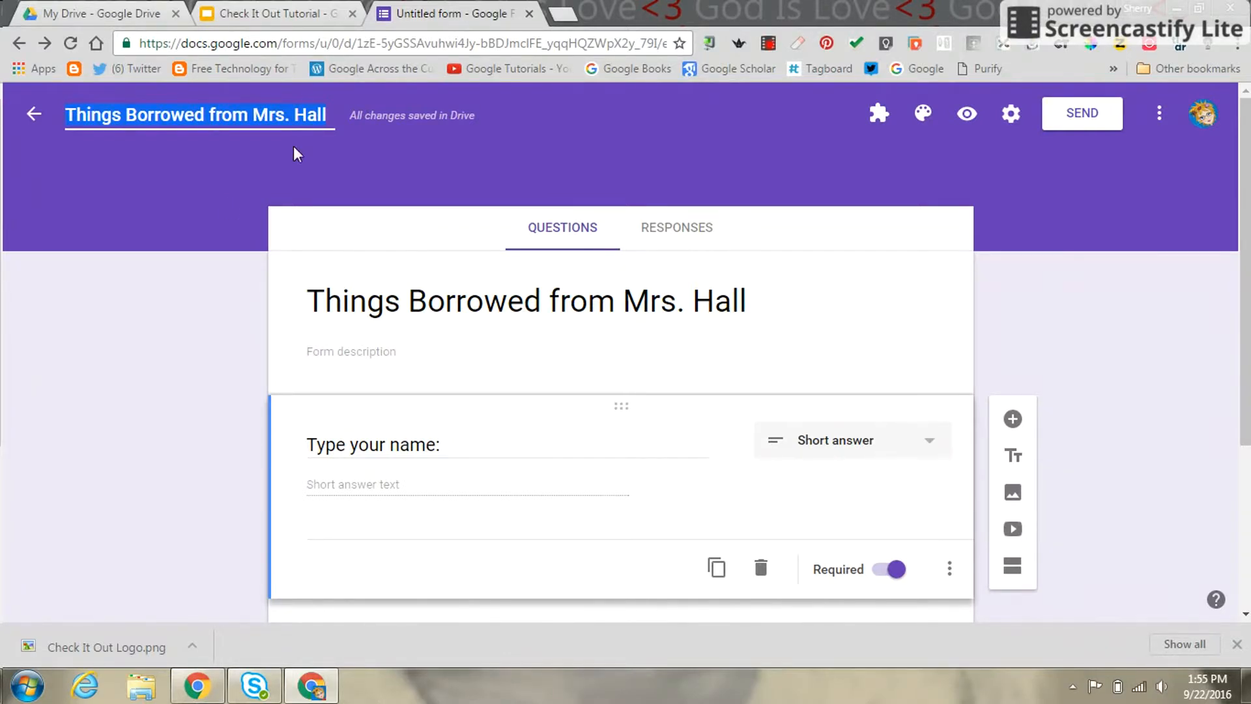
Apply the Work and School header theme showing an open book with pages folded into a heart
click(919, 119)
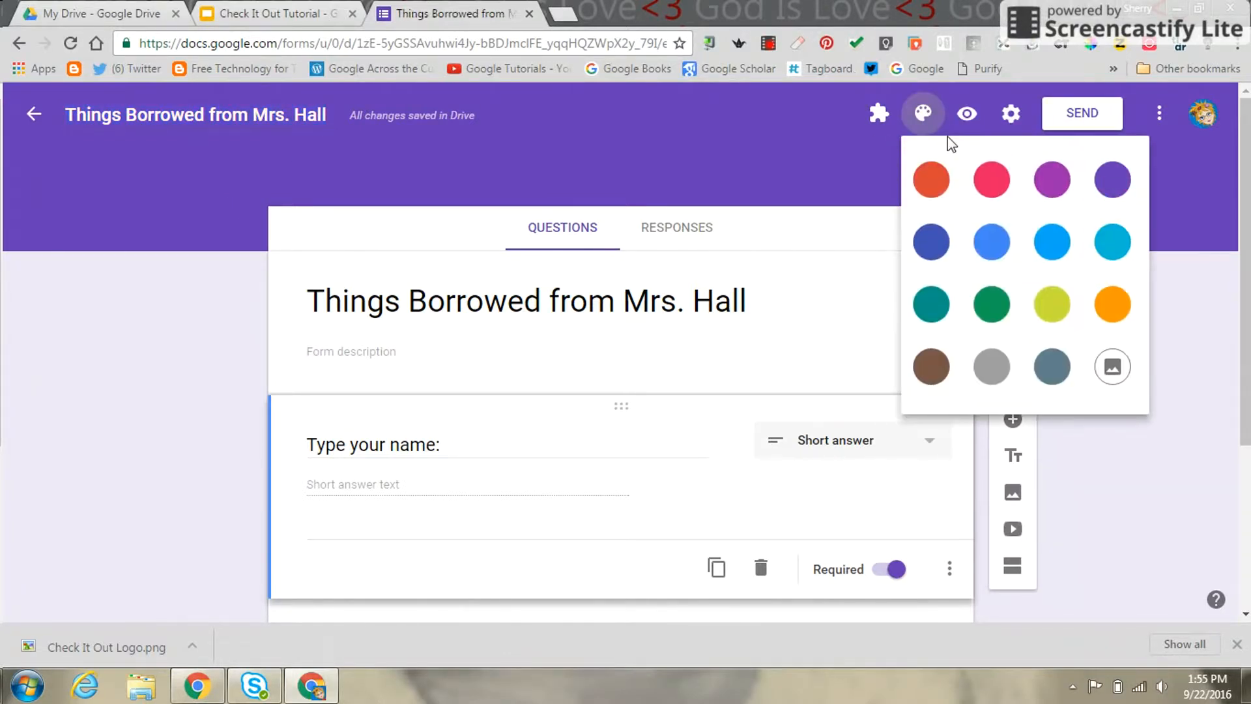
click(1112, 367)
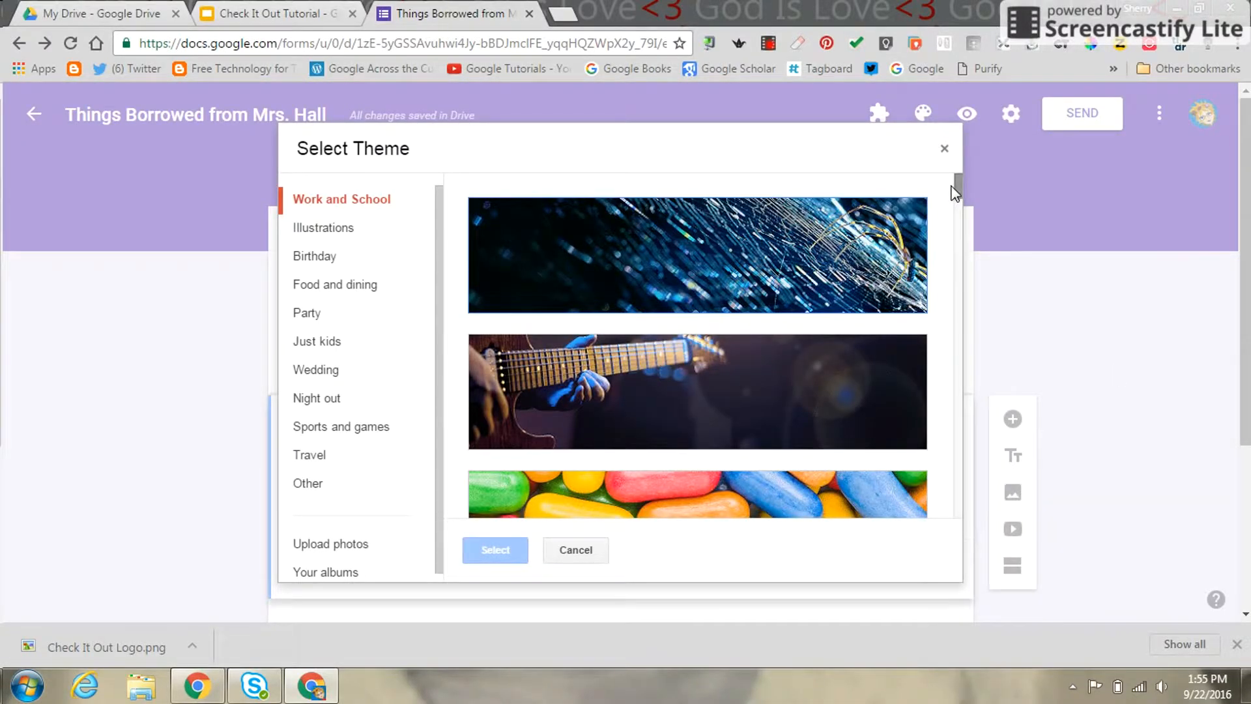
drag(955, 188, 949, 255)
click(810, 267)
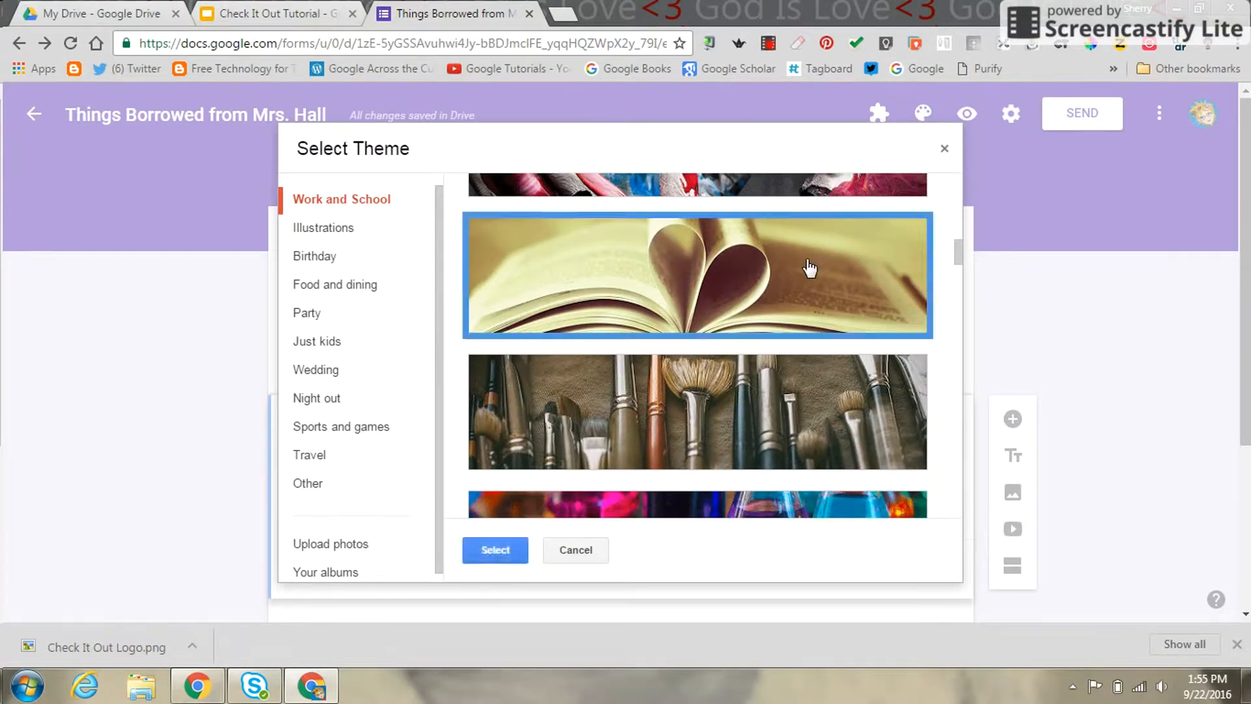
click(503, 552)
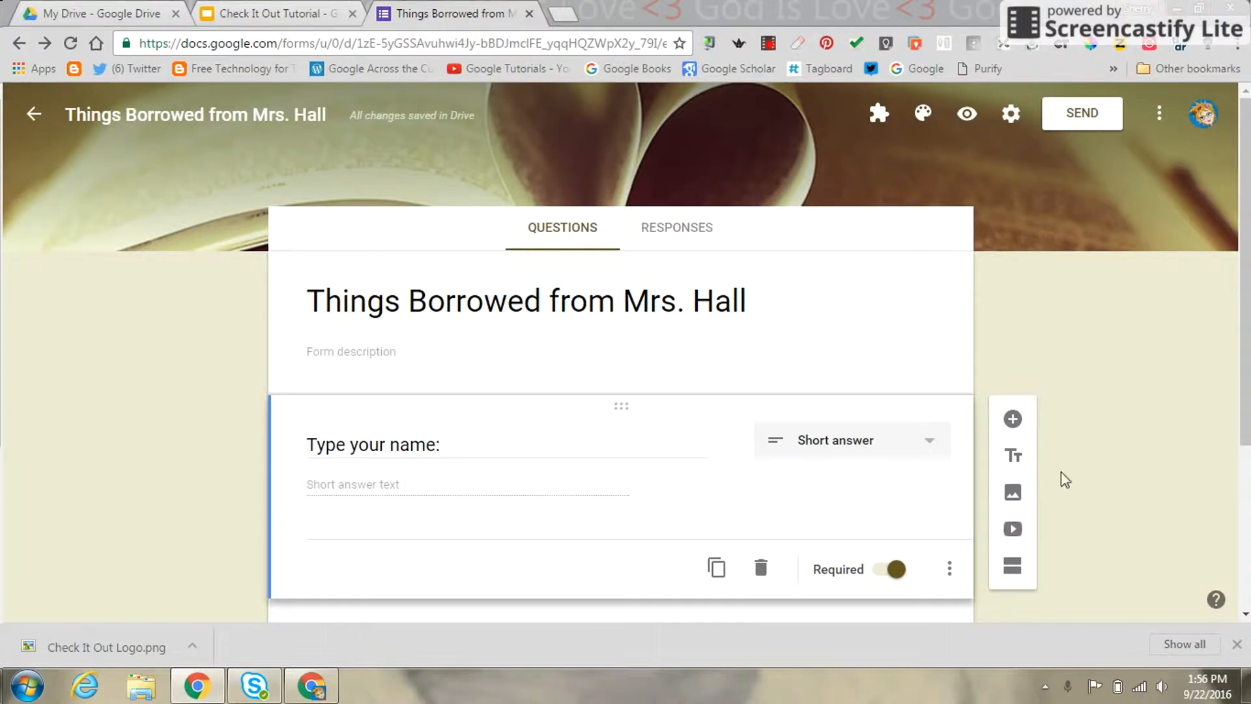
Look at the email and link options for sending the form, leave without sending, and open the form preview
click(1078, 117)
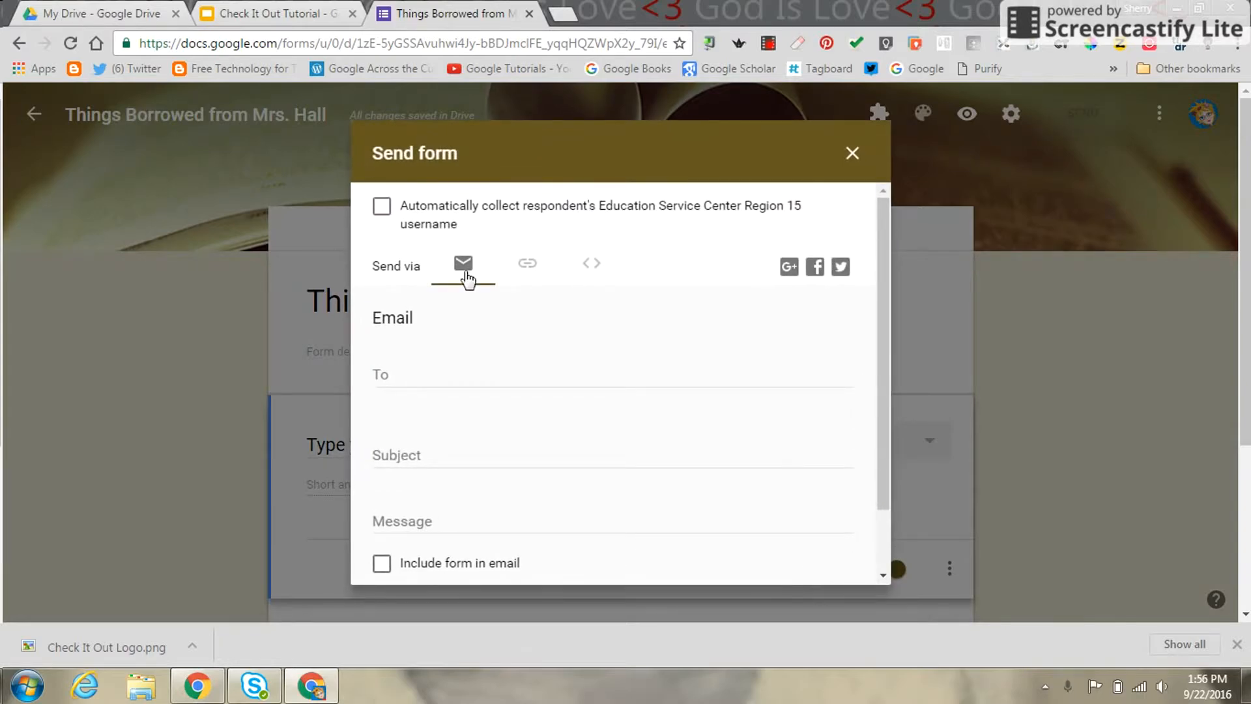
click(528, 267)
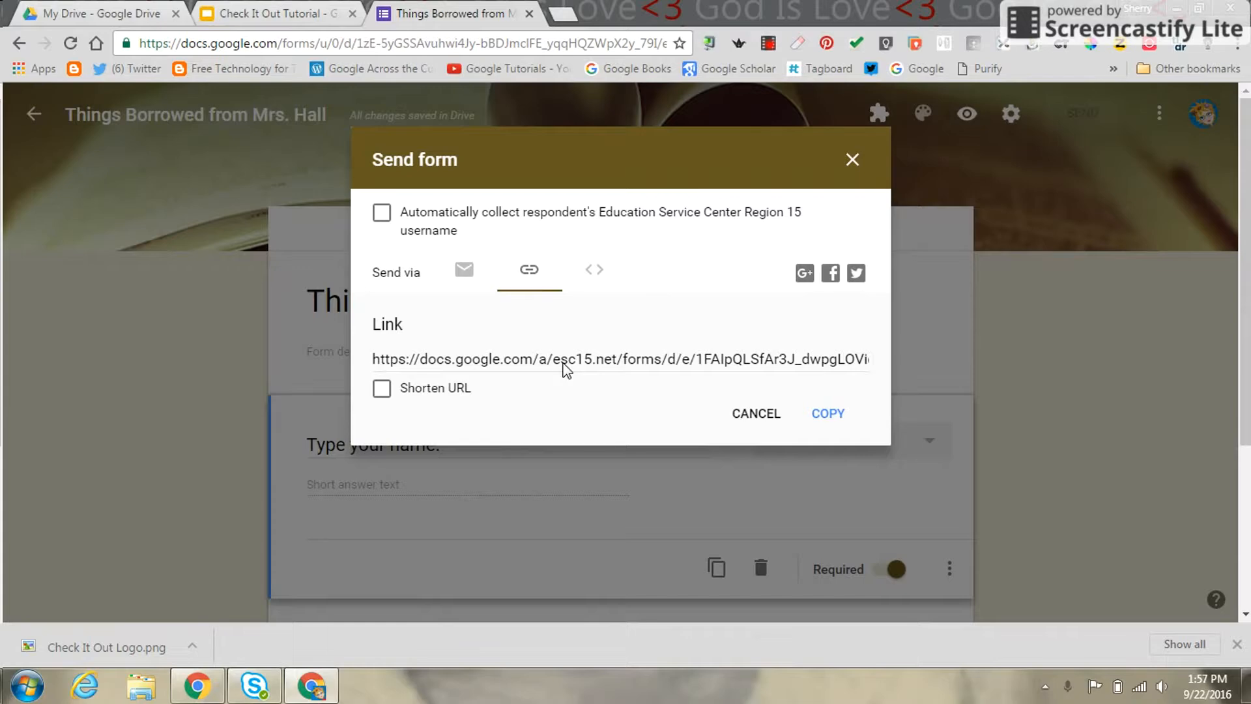
click(750, 416)
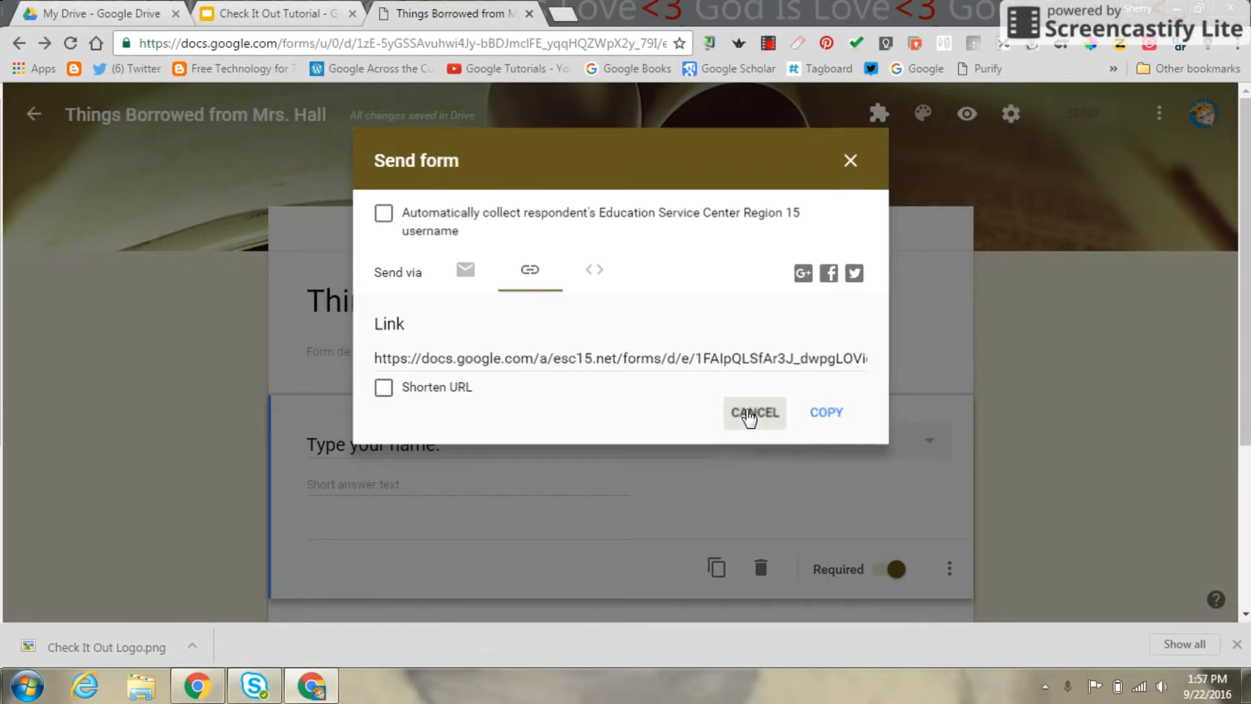
click(967, 113)
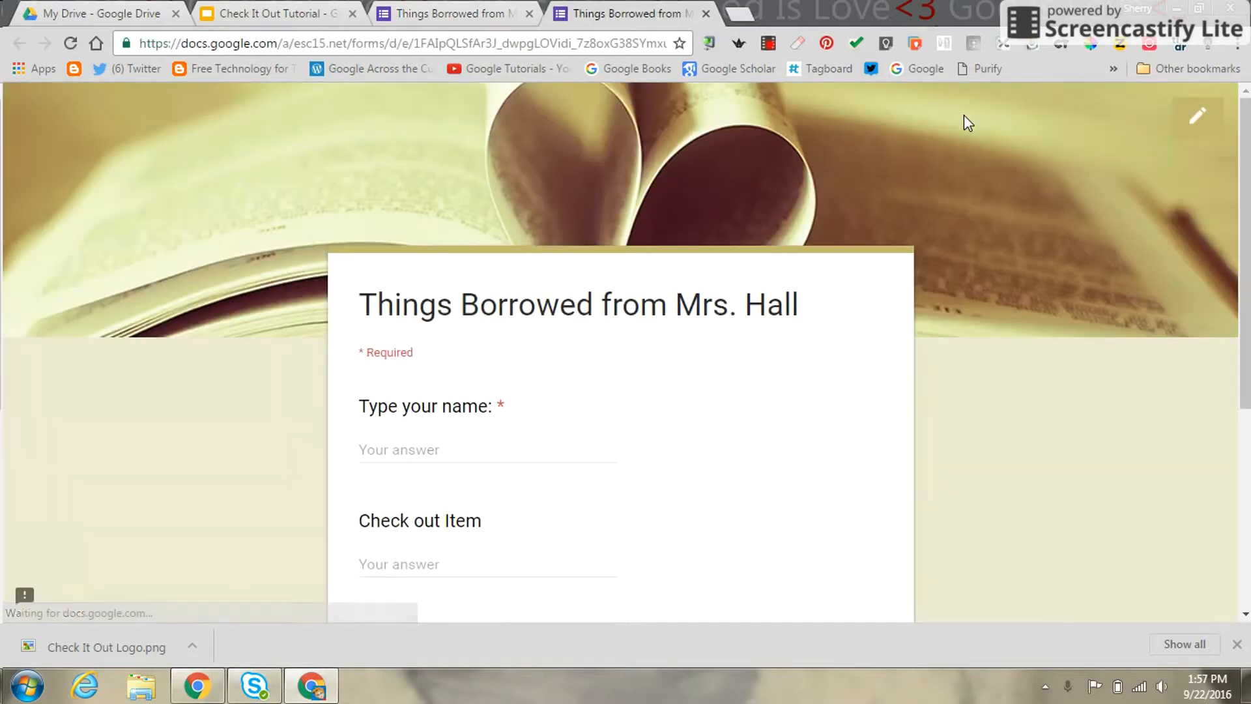
Submit a test response with a borrower's name and "Alice in Wonderland" as the check-out item
click(445, 455)
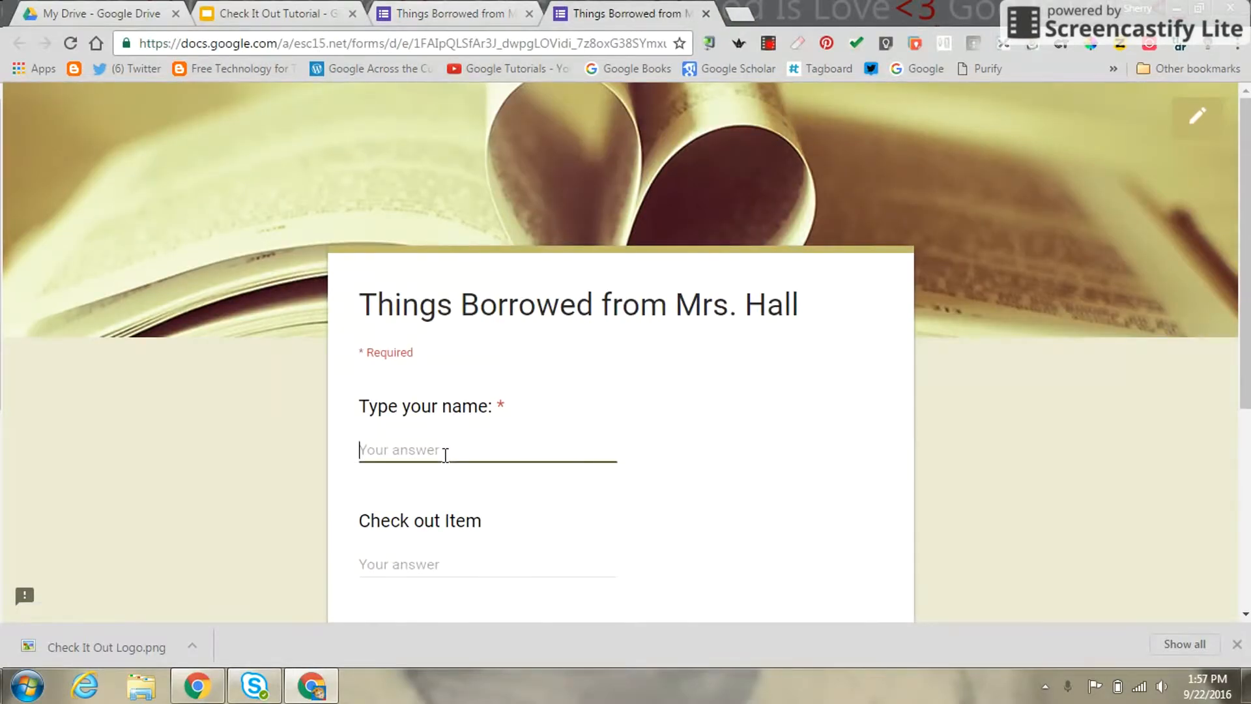
text(SAB)
key(BackSpace)
key(BackSpace)
text(ally)
click(449, 570)
text(A)
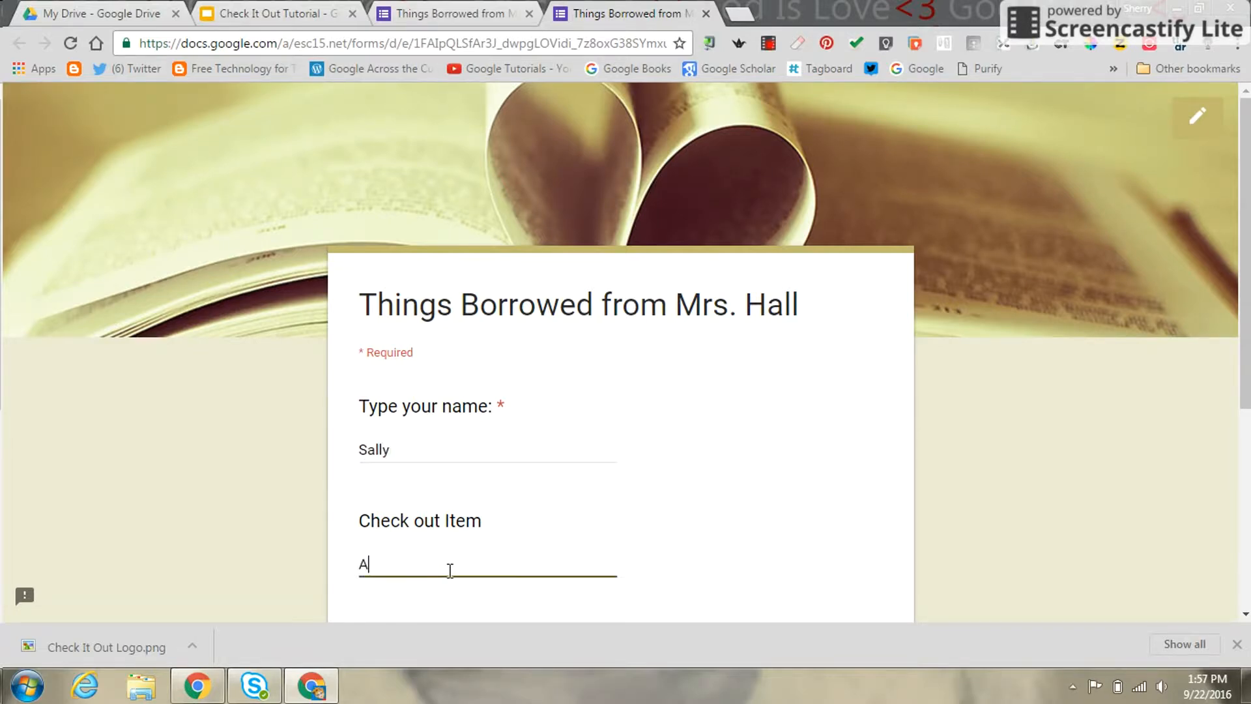
text(lice in Wonderland)
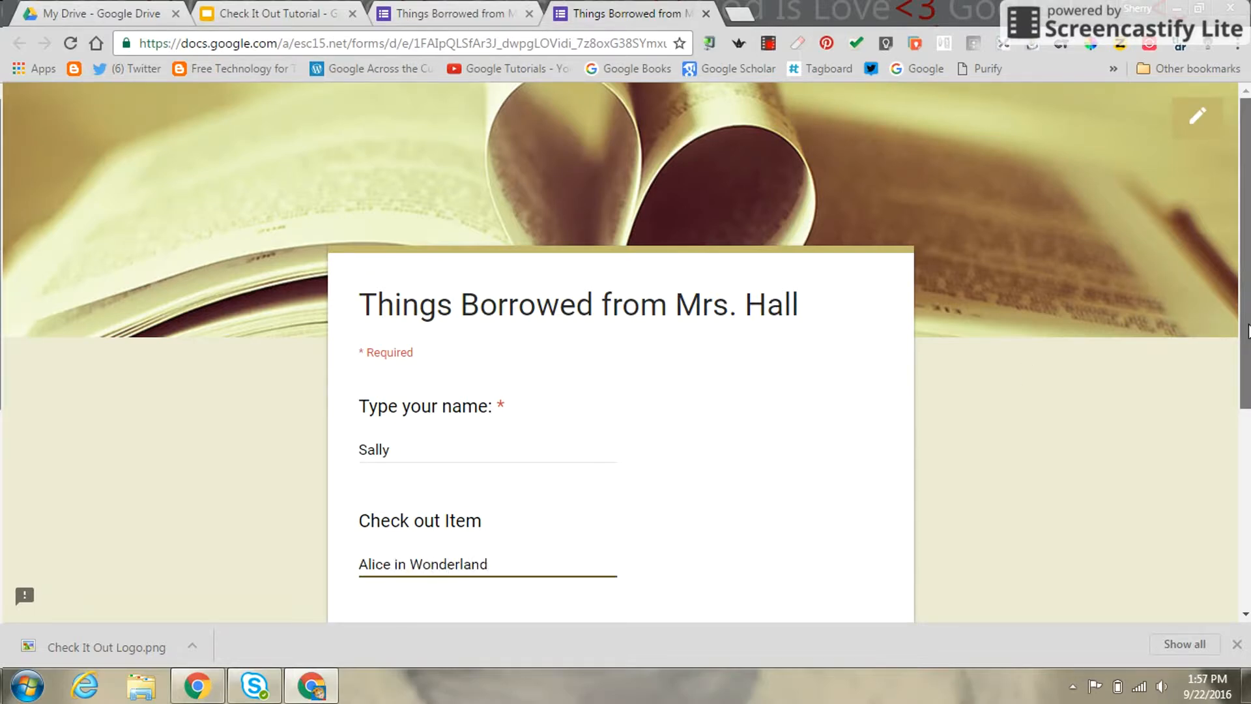
drag(1247, 331, 1226, 455)
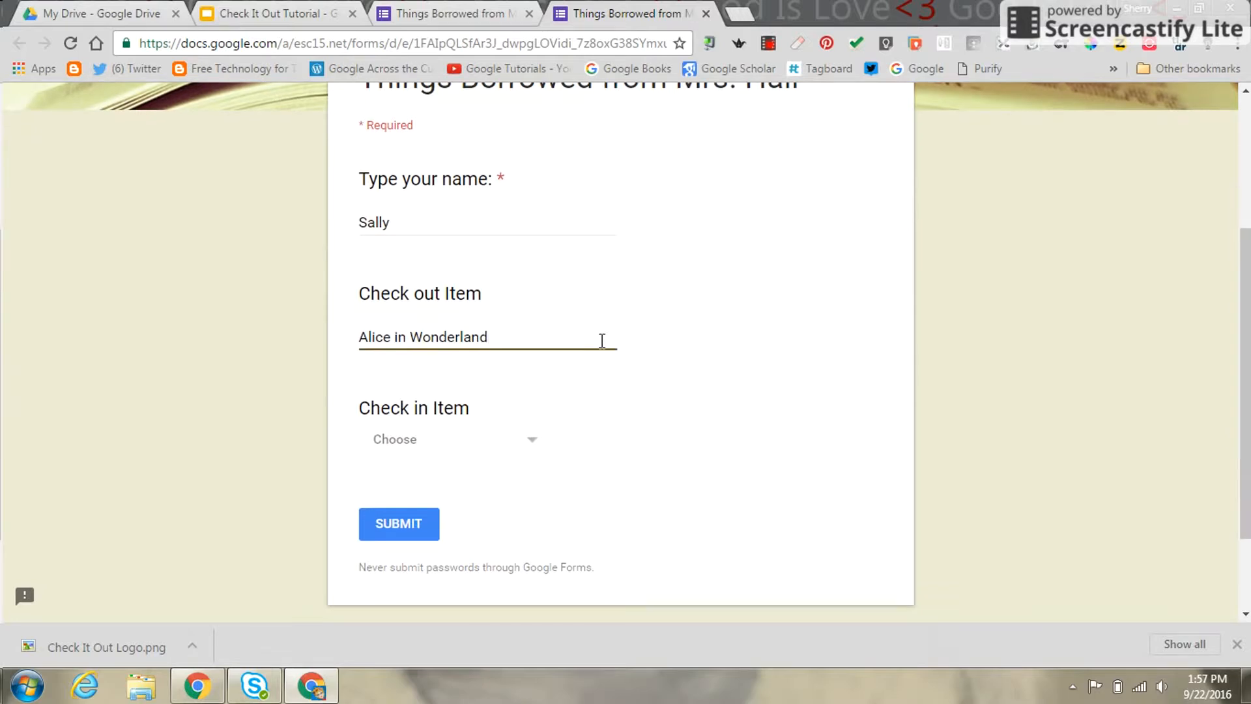
click(384, 522)
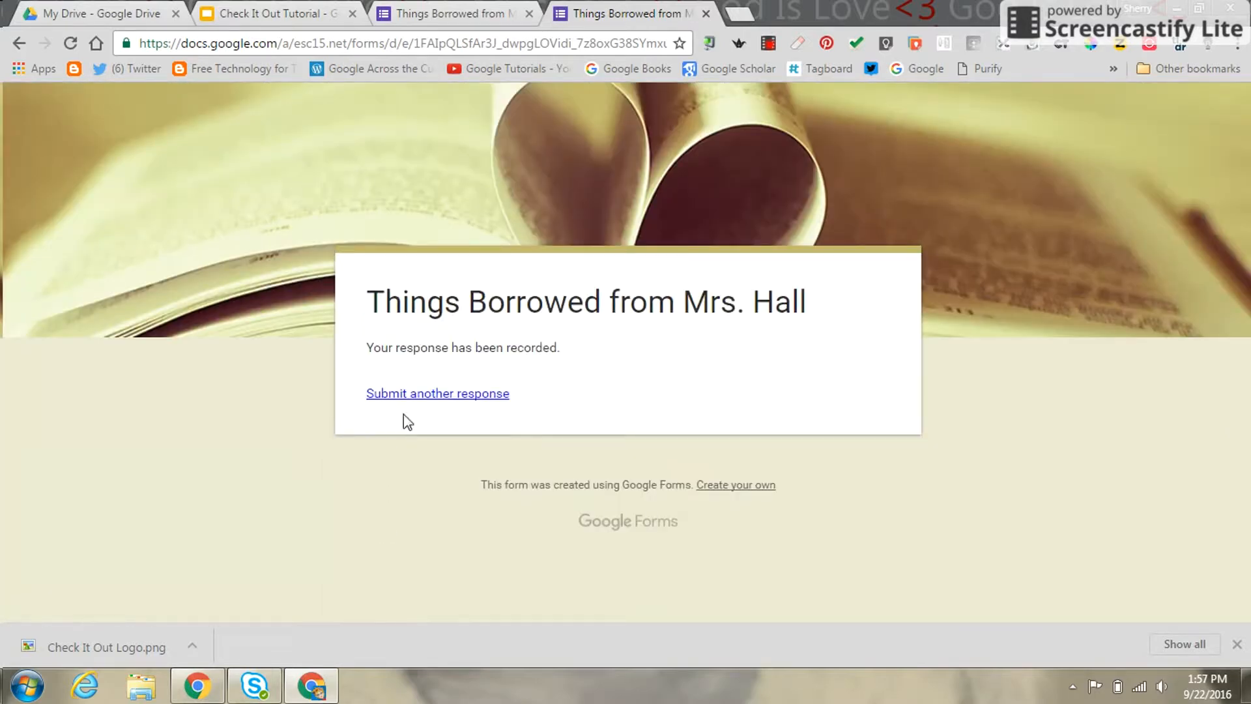
Return to editing the form, review the summary of its responses, and create a new spreadsheet to collect them
click(460, 393)
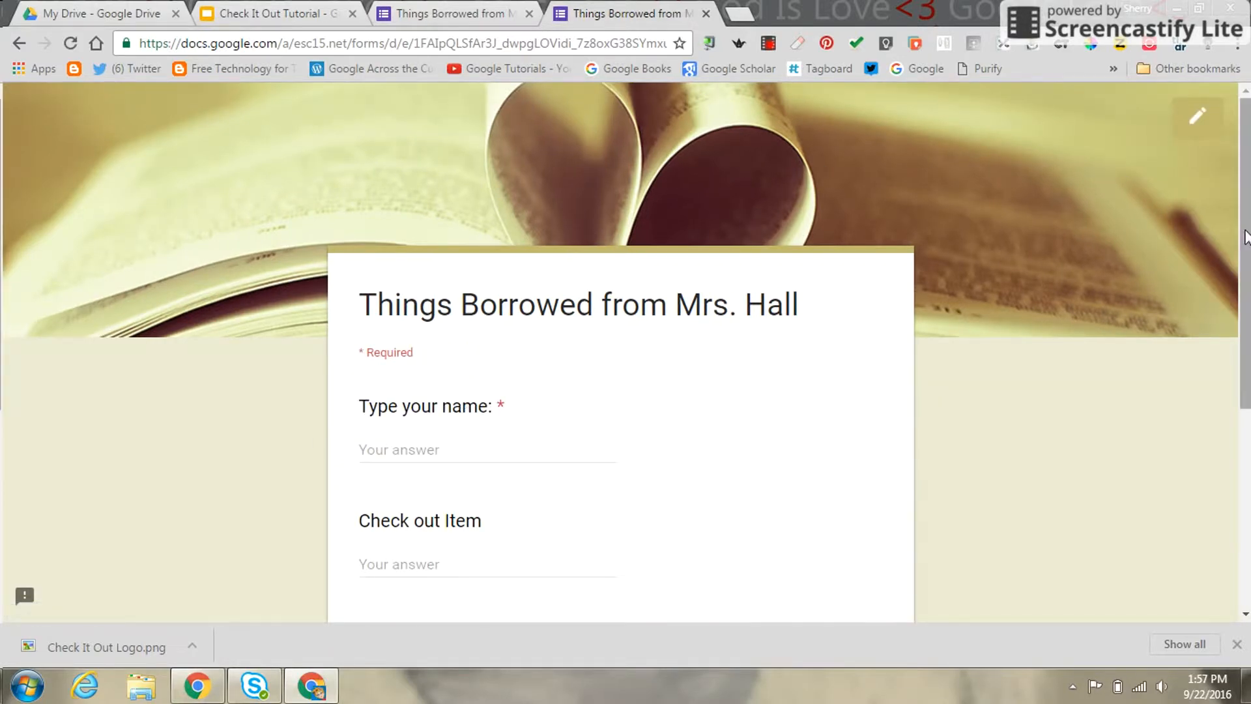
click(1196, 130)
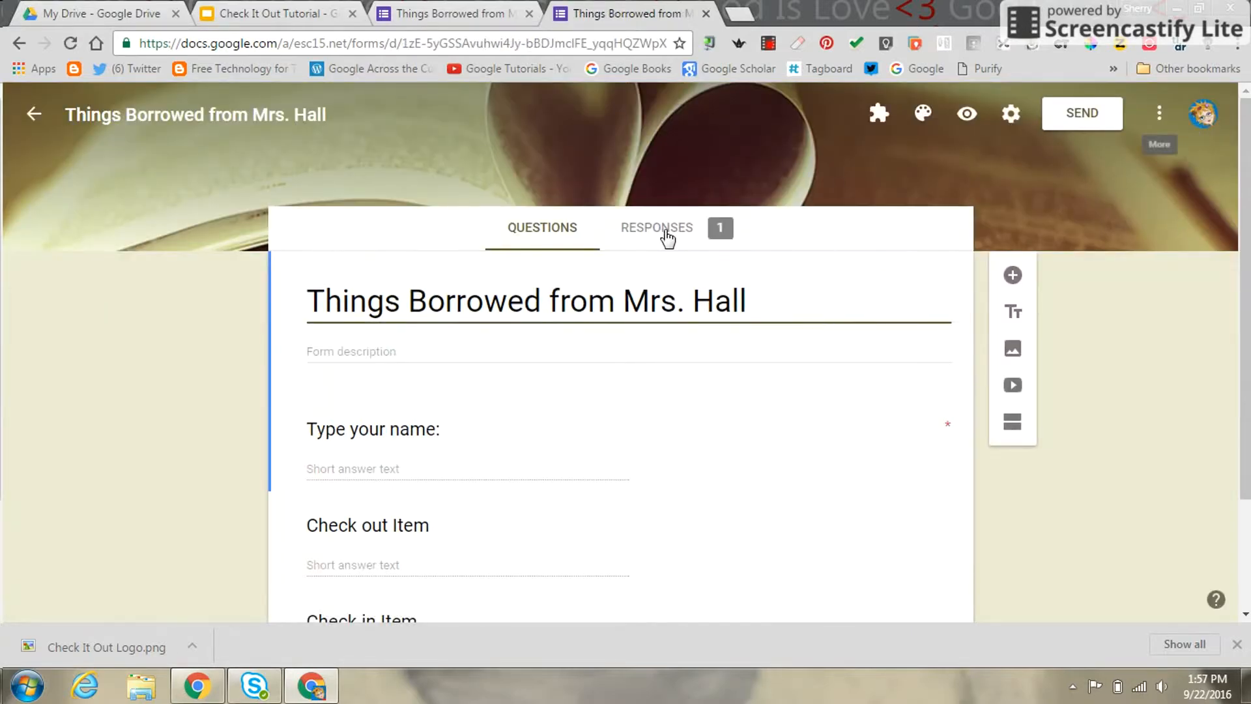
click(667, 236)
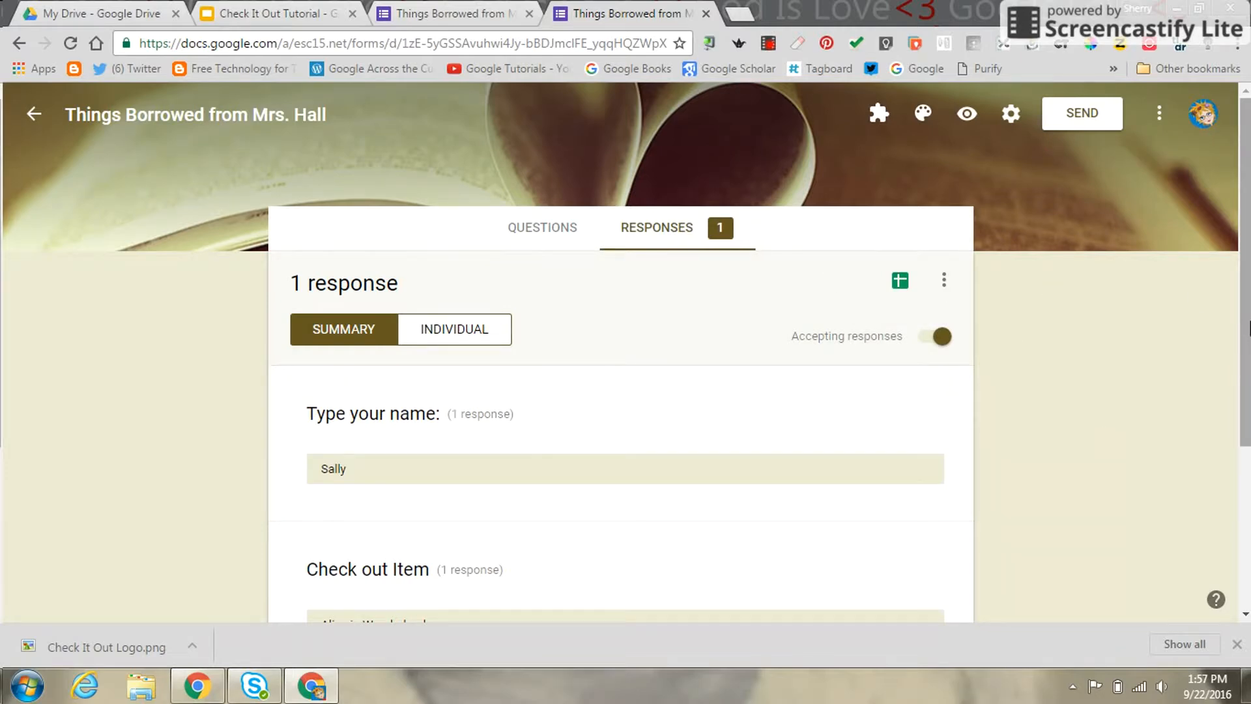
drag(1247, 329, 1217, 460)
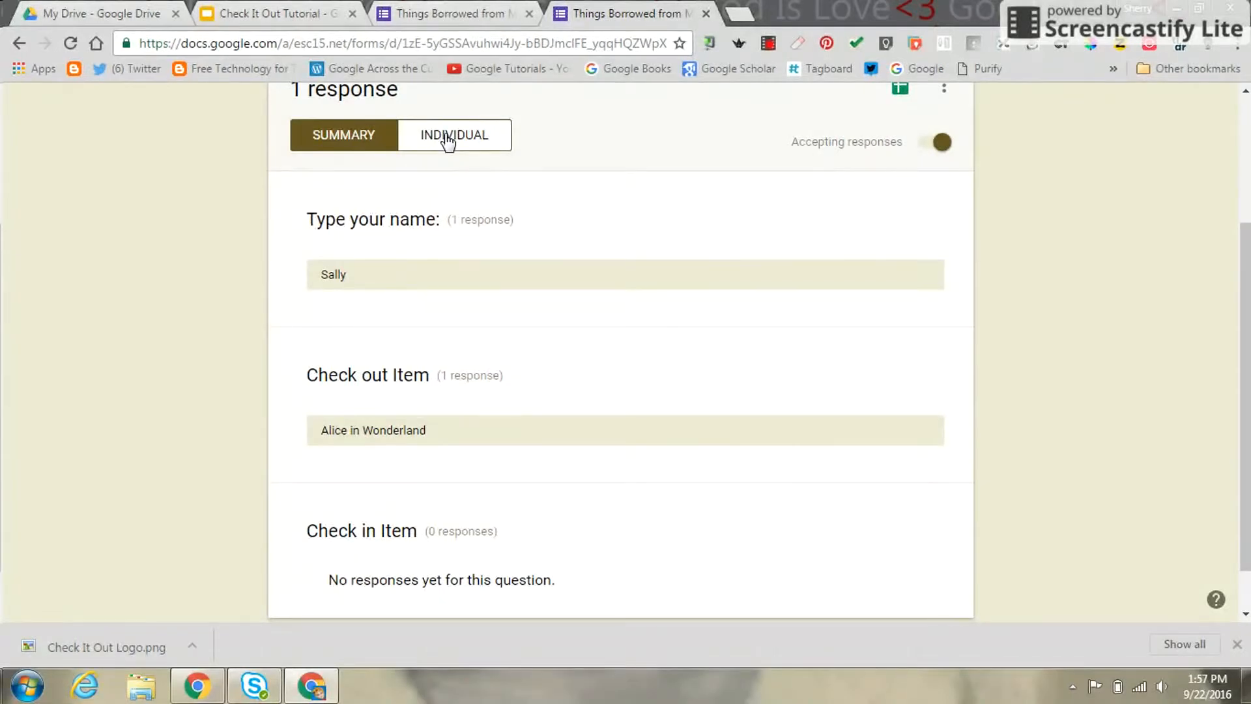
click(899, 91)
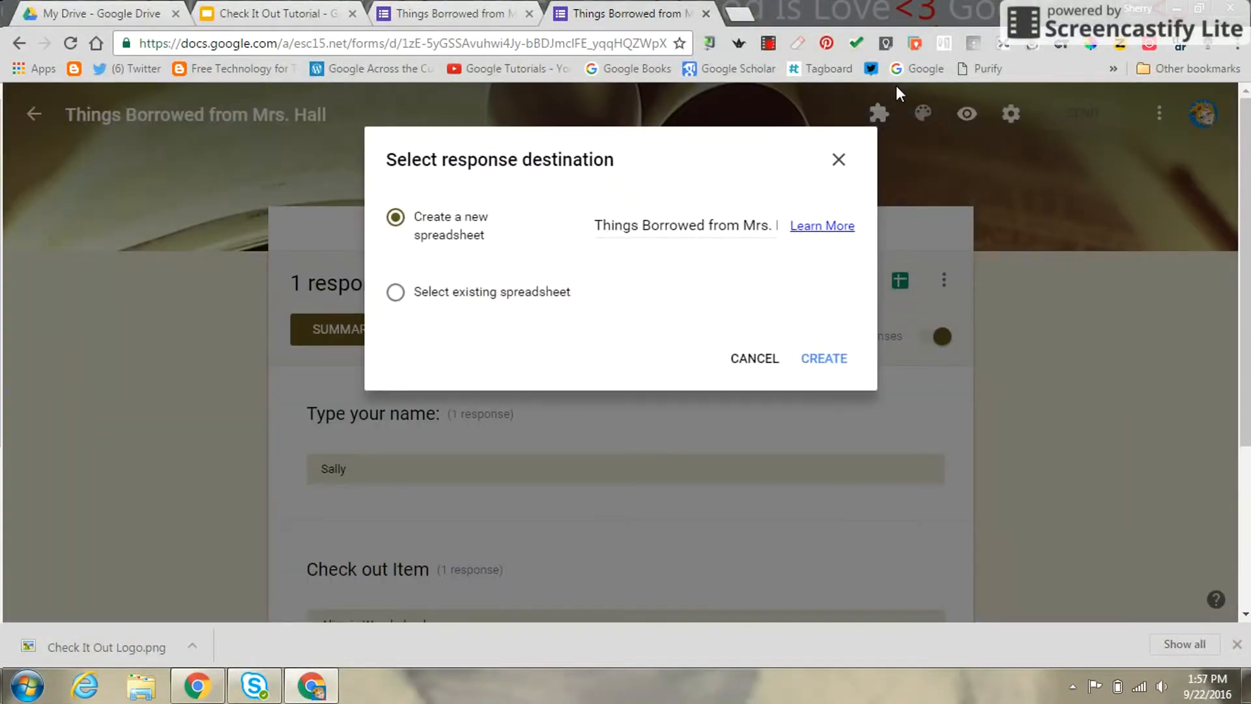
click(823, 363)
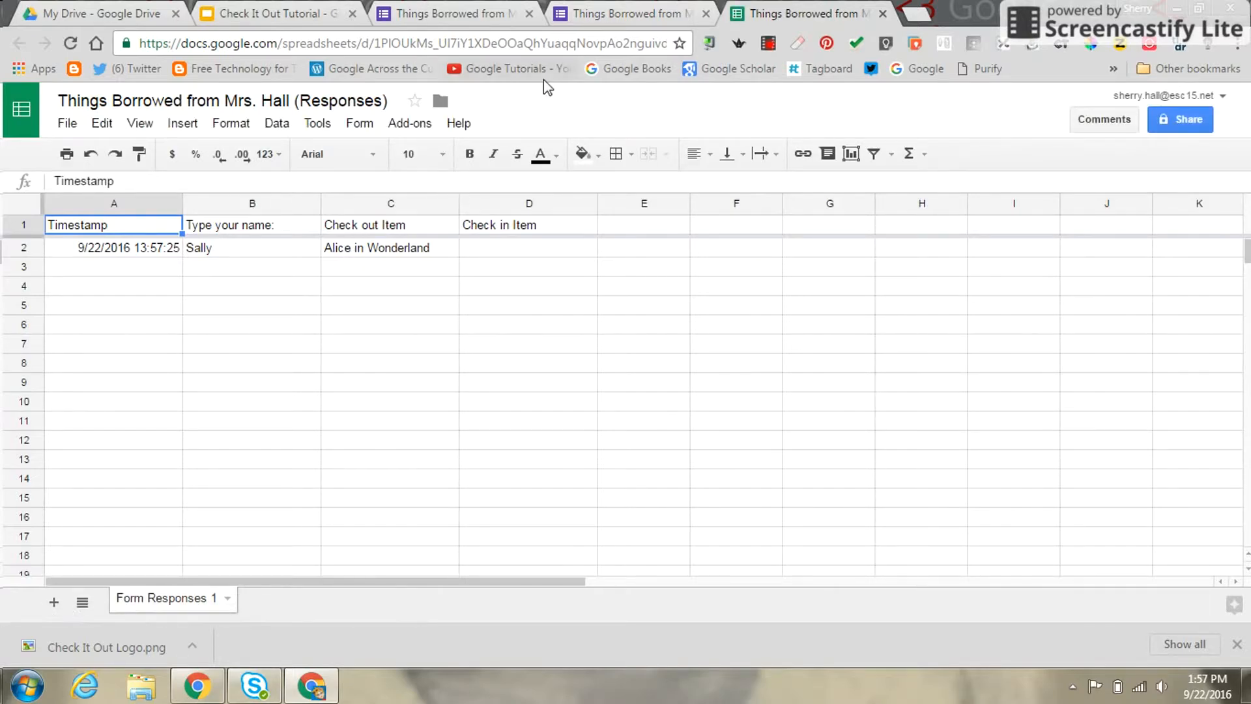
Return to the form, open a fresh preview, and look at the Check in Item choices without selecting one
click(608, 18)
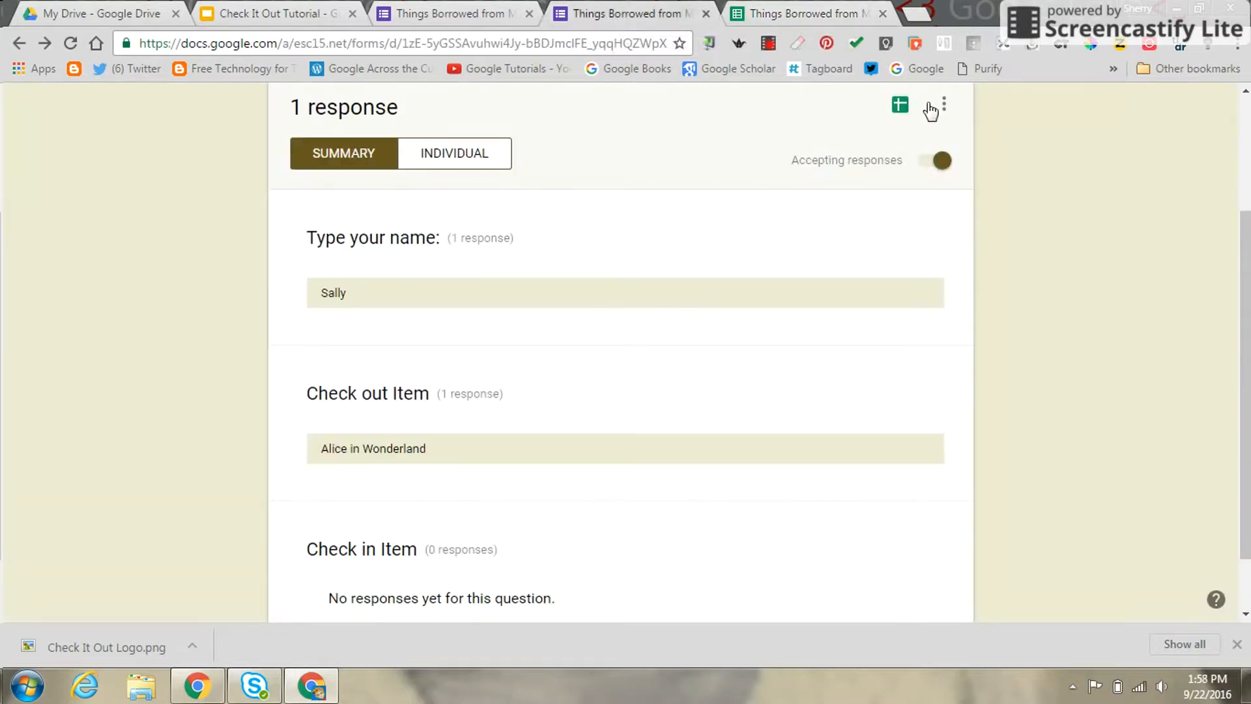
drag(1243, 299, 1246, 173)
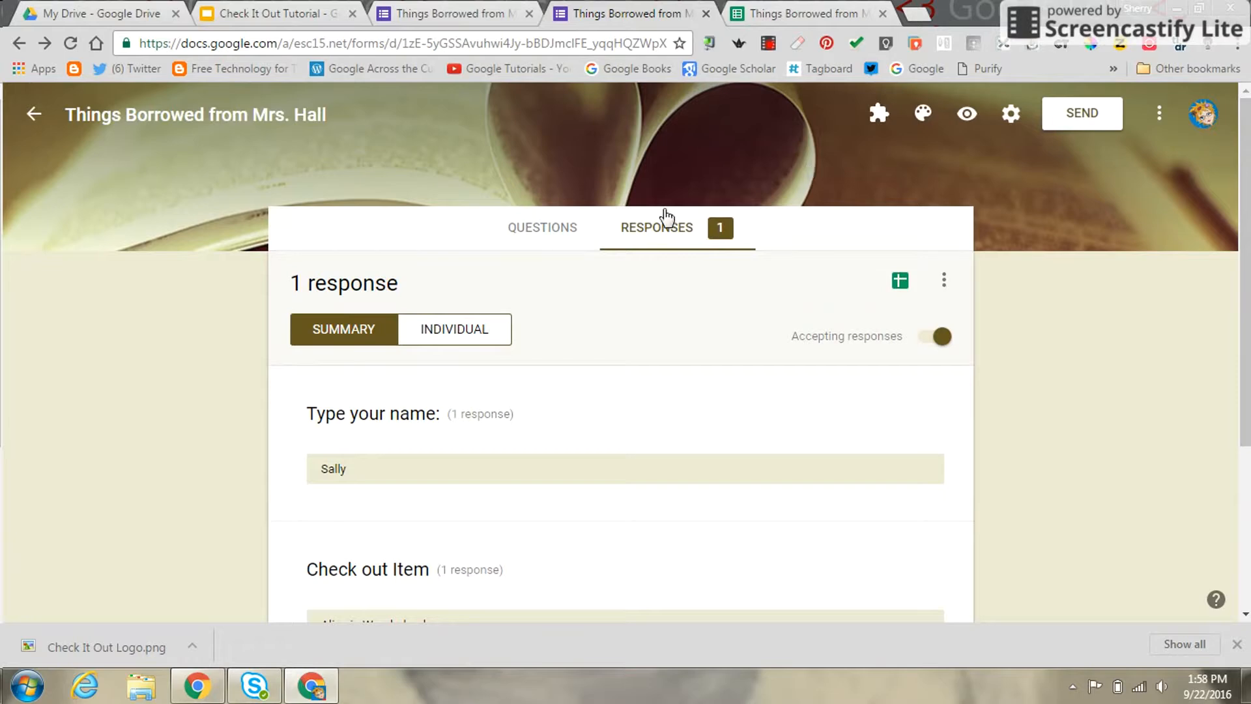
click(524, 229)
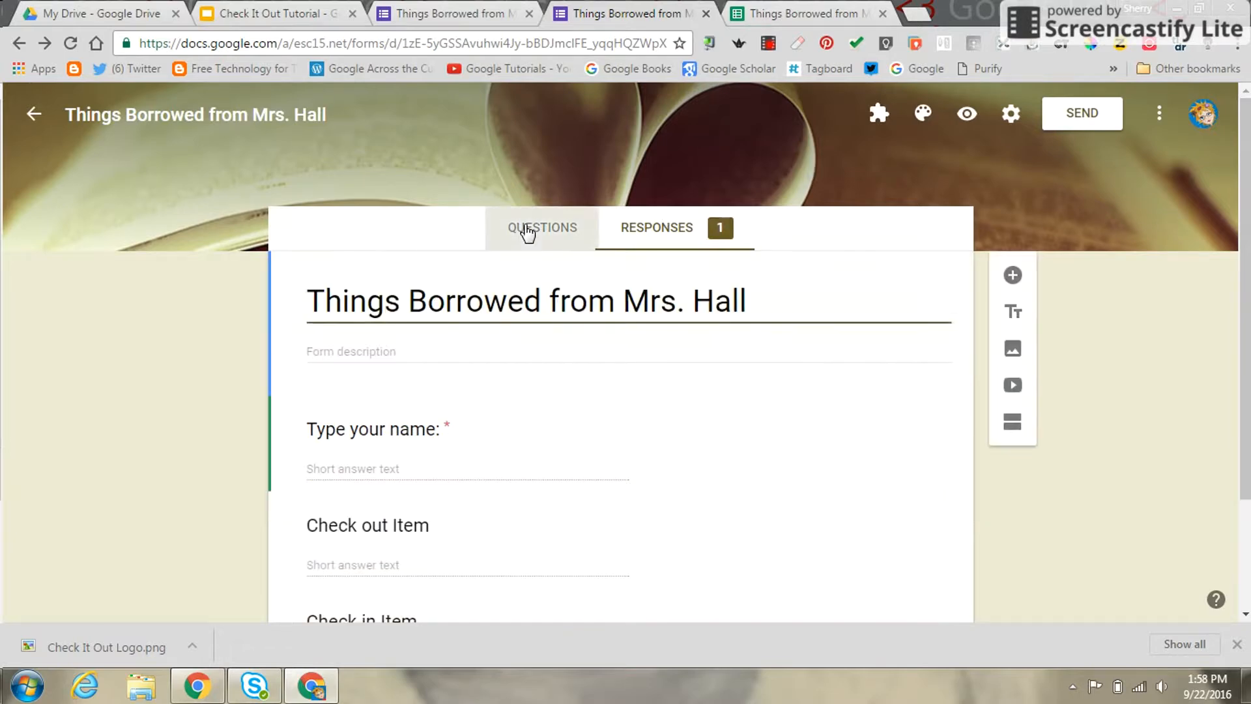
click(967, 113)
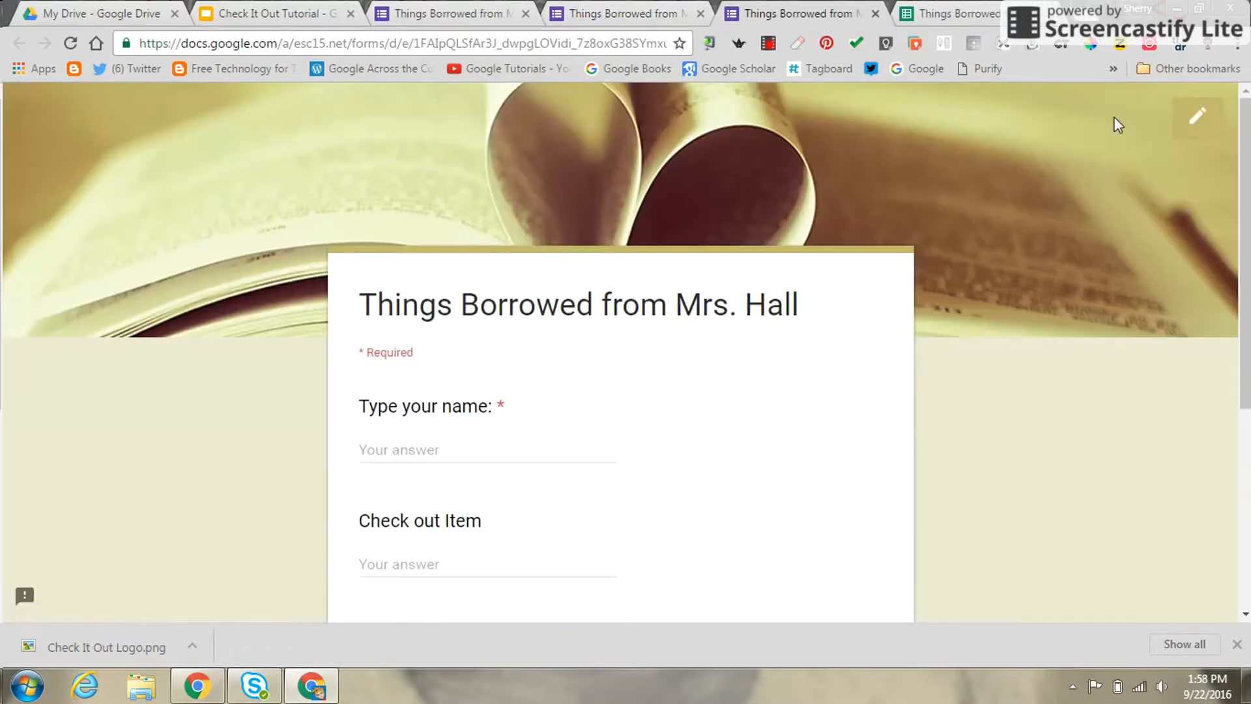
drag(1246, 231, 1244, 388)
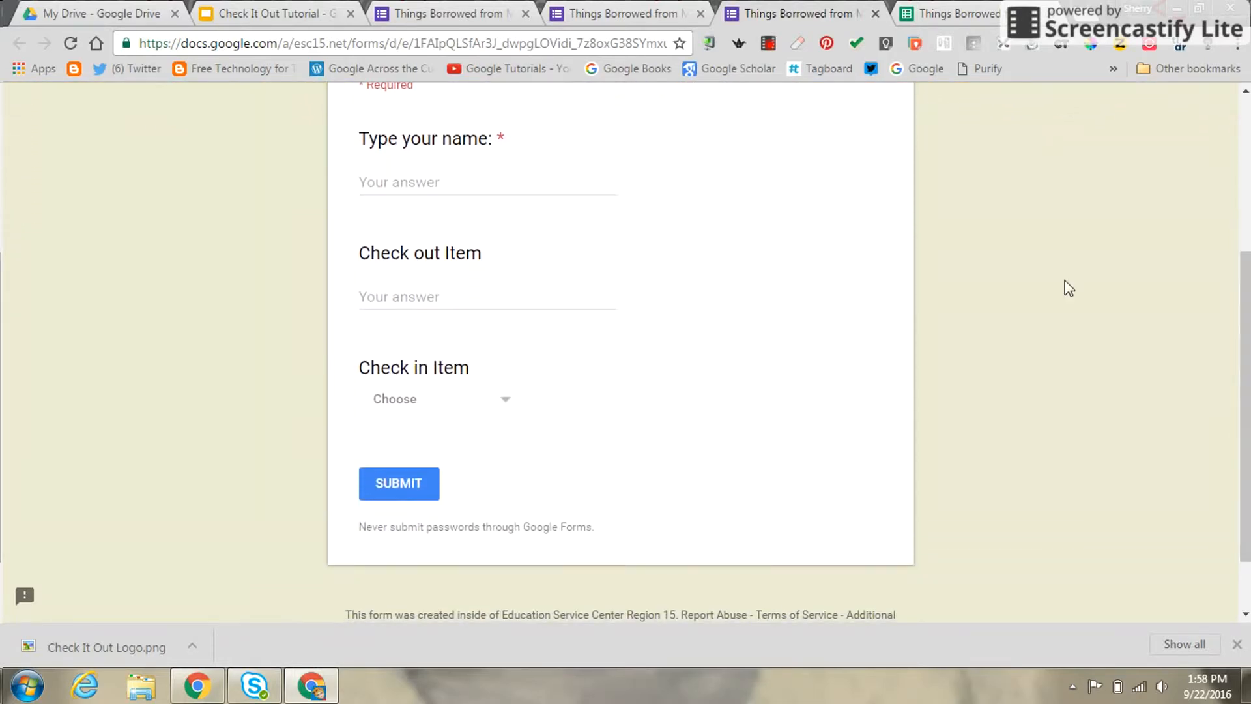
click(503, 406)
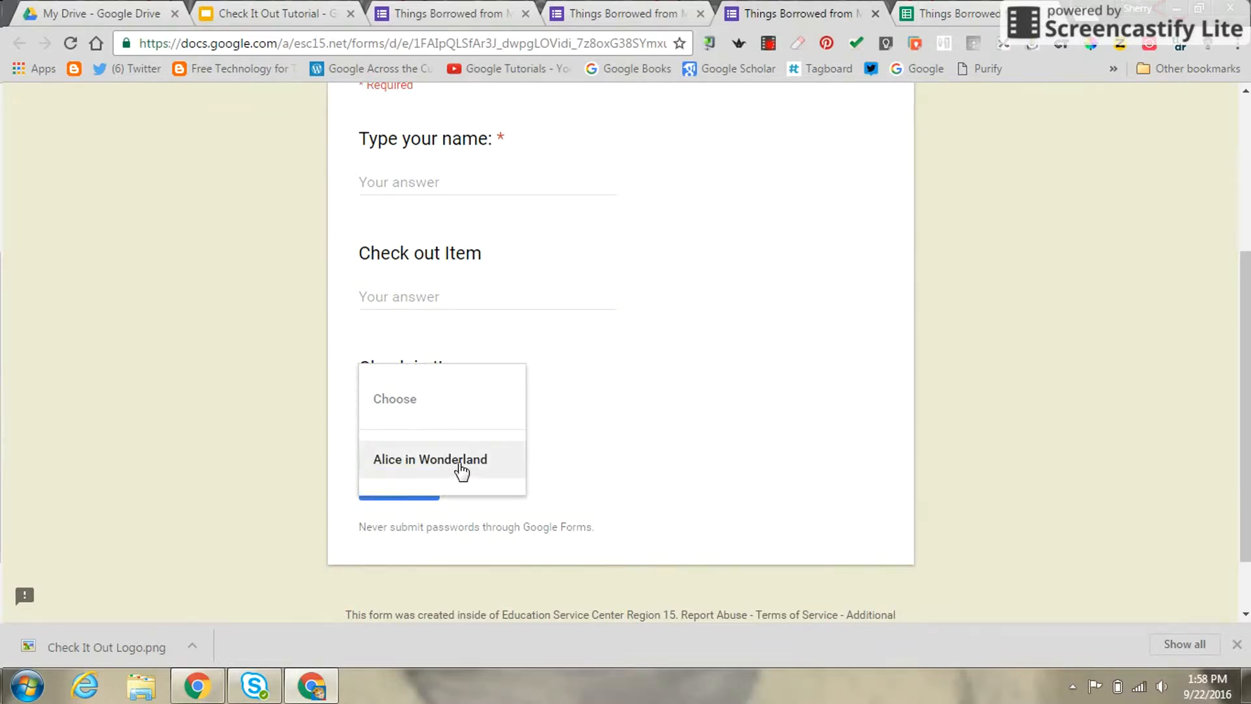
click(654, 430)
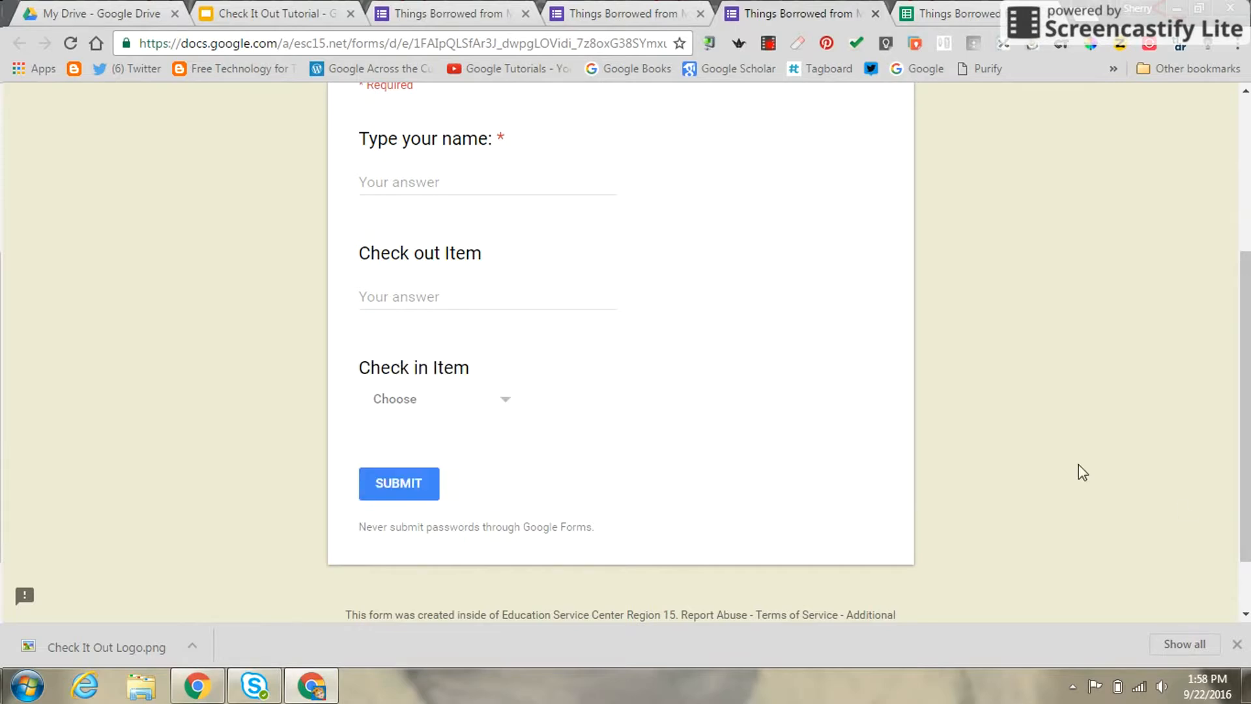
Submit a second test response with another borrower's name and "Think Small" as the check-out item
scroll(1245, 505, up, 2)
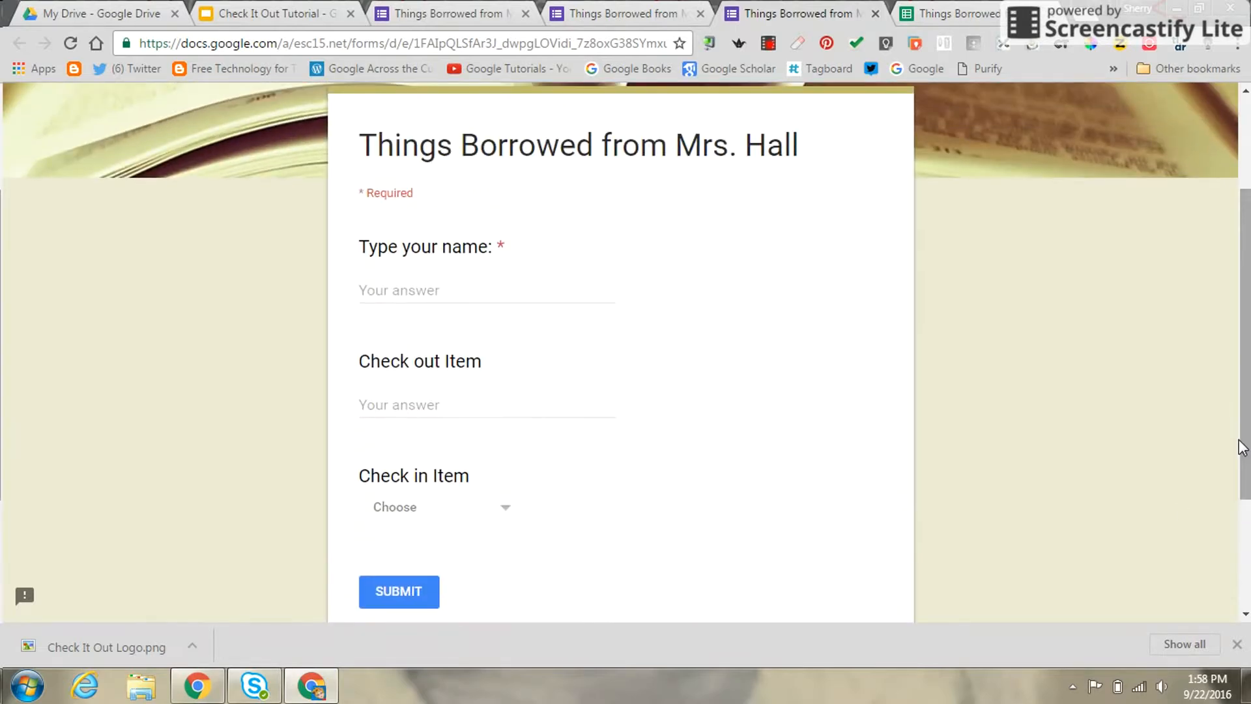
click(429, 286)
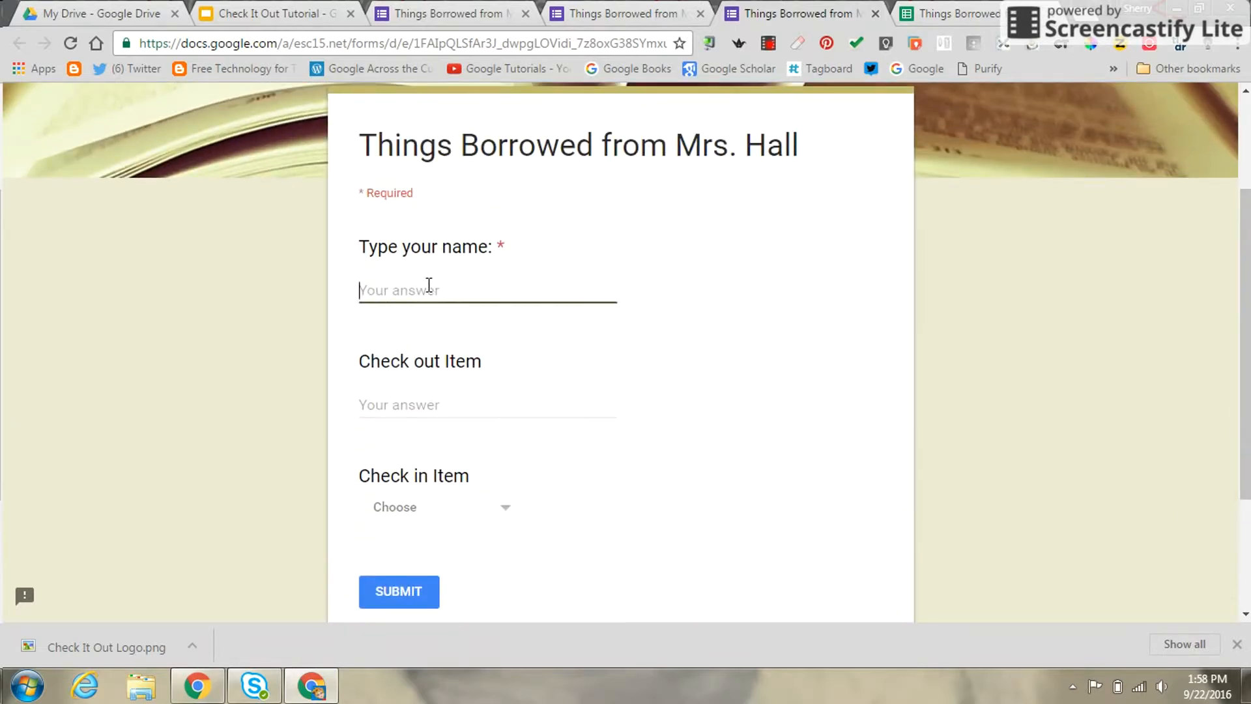
text(John)
click(430, 404)
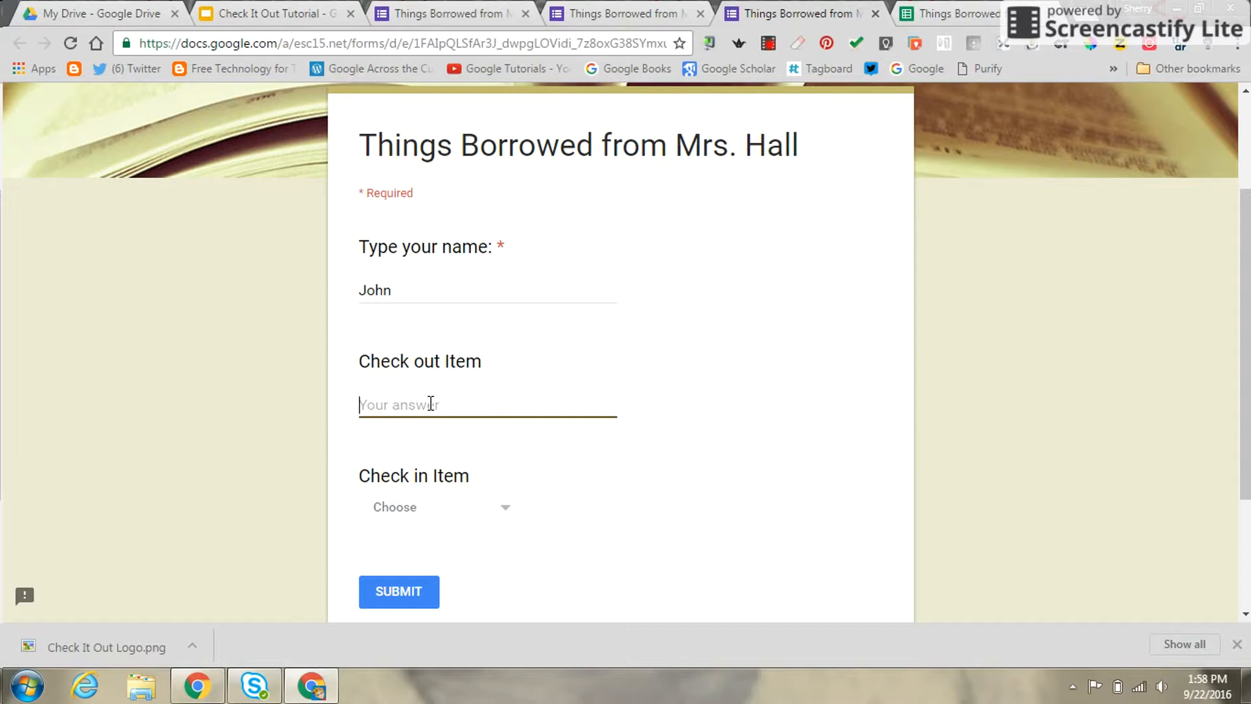
text(Think Small)
click(394, 594)
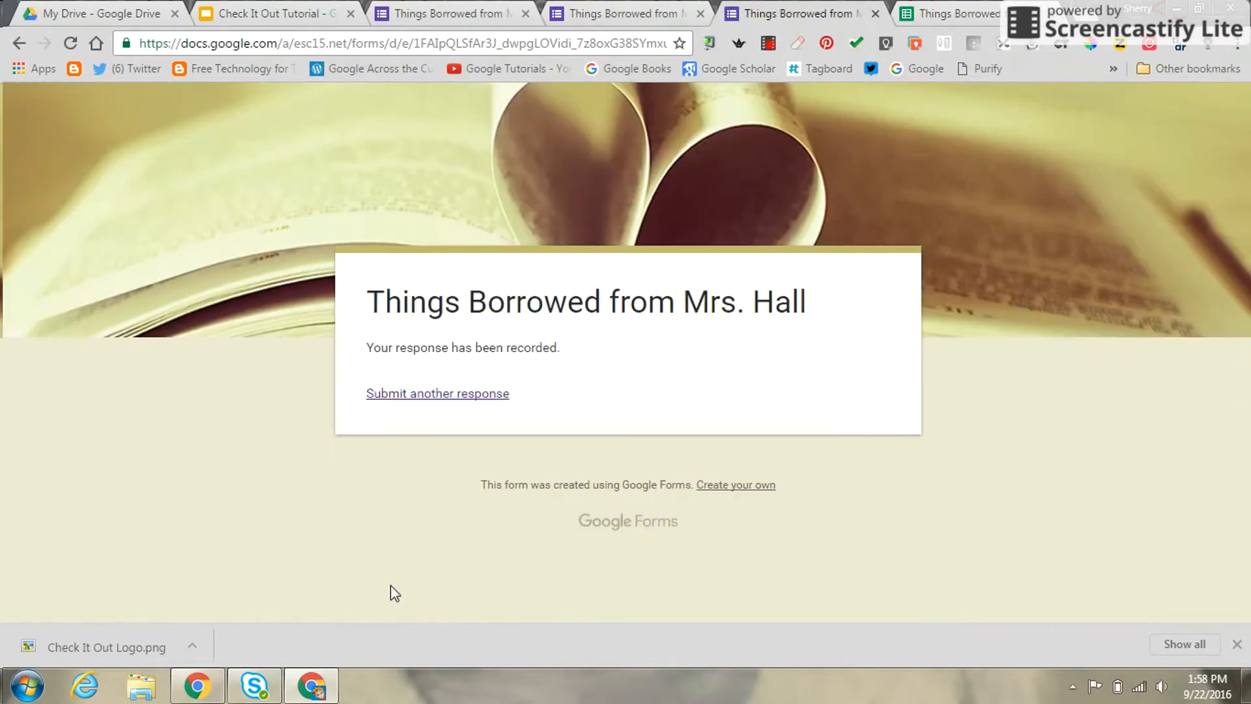
Return to editing the form, check its responses summary, and open the linked responses spreadsheet
click(433, 394)
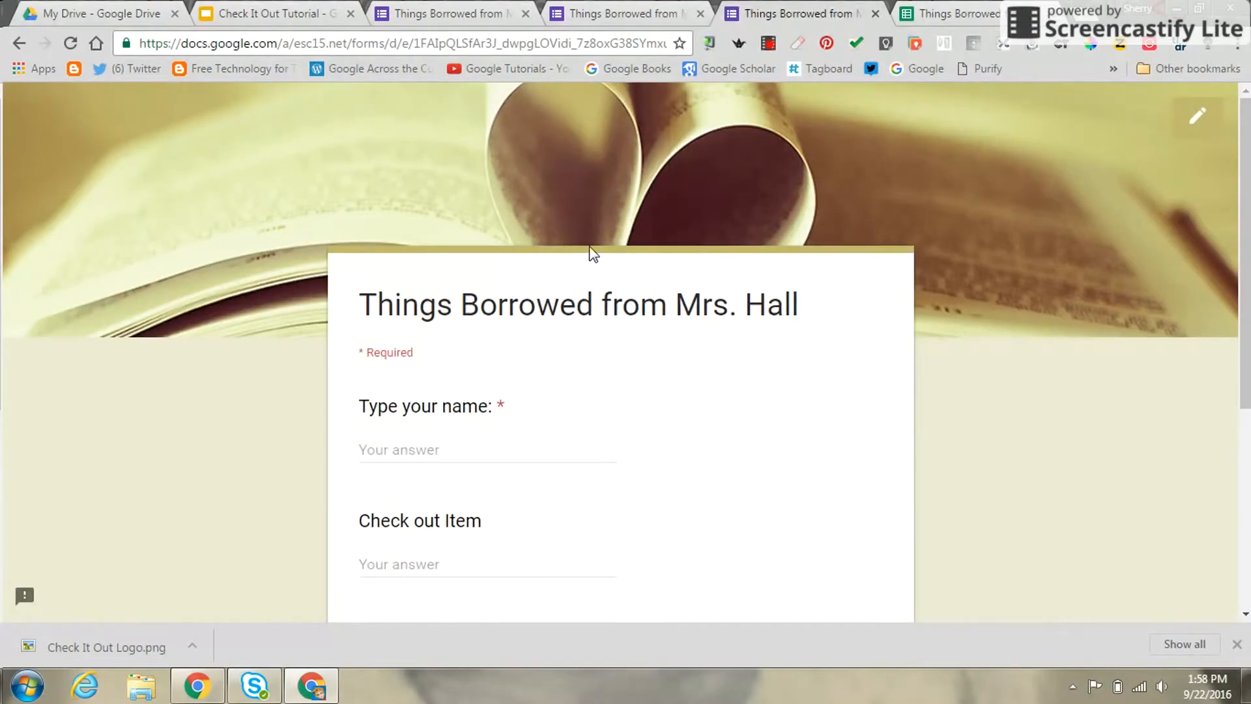
click(1192, 123)
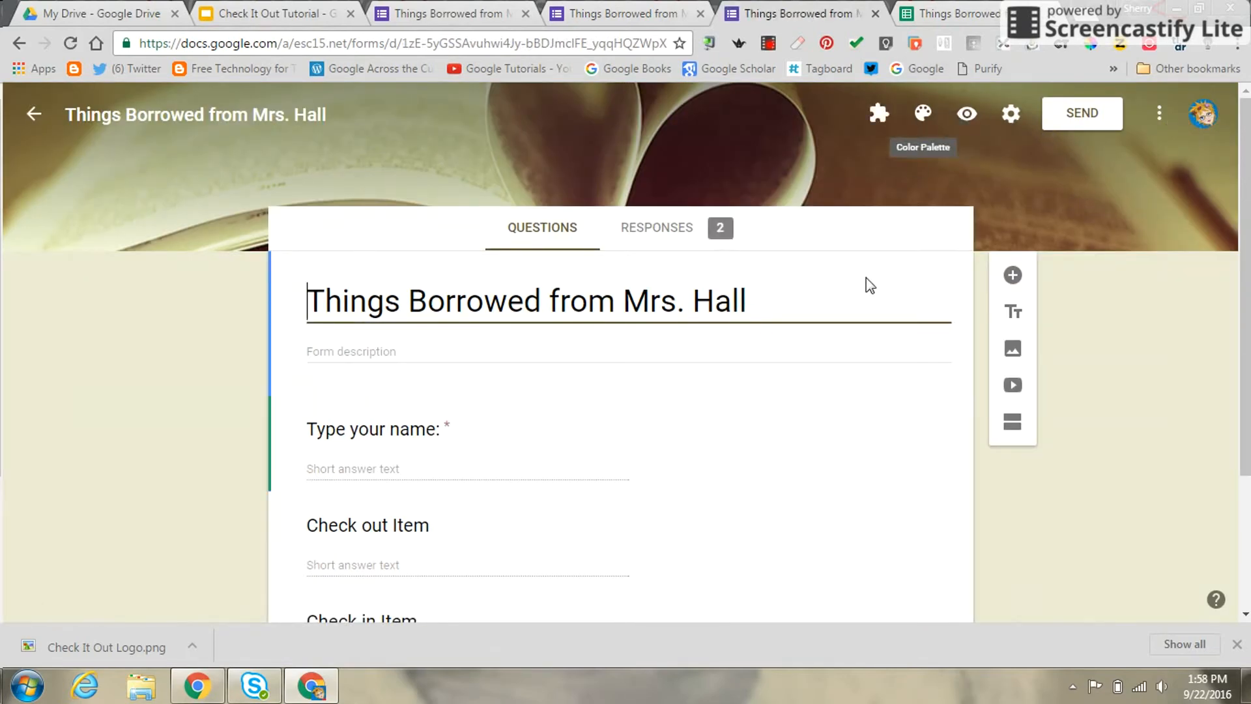
click(650, 236)
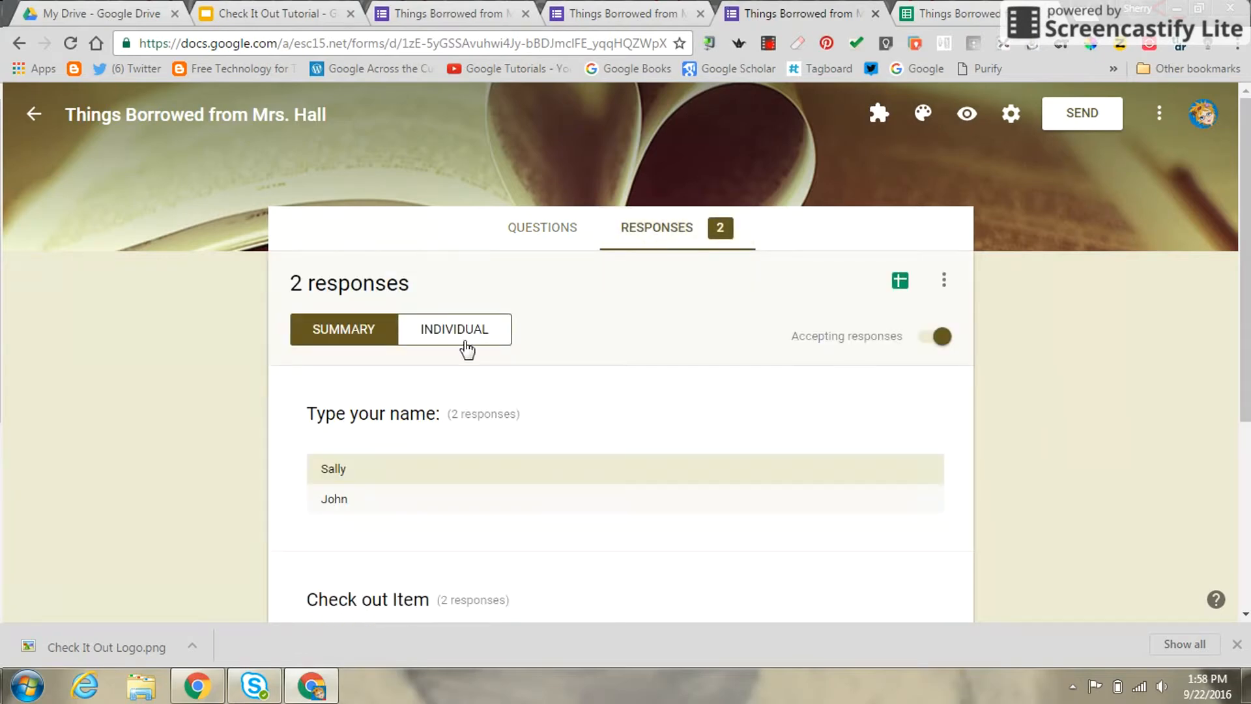
click(899, 281)
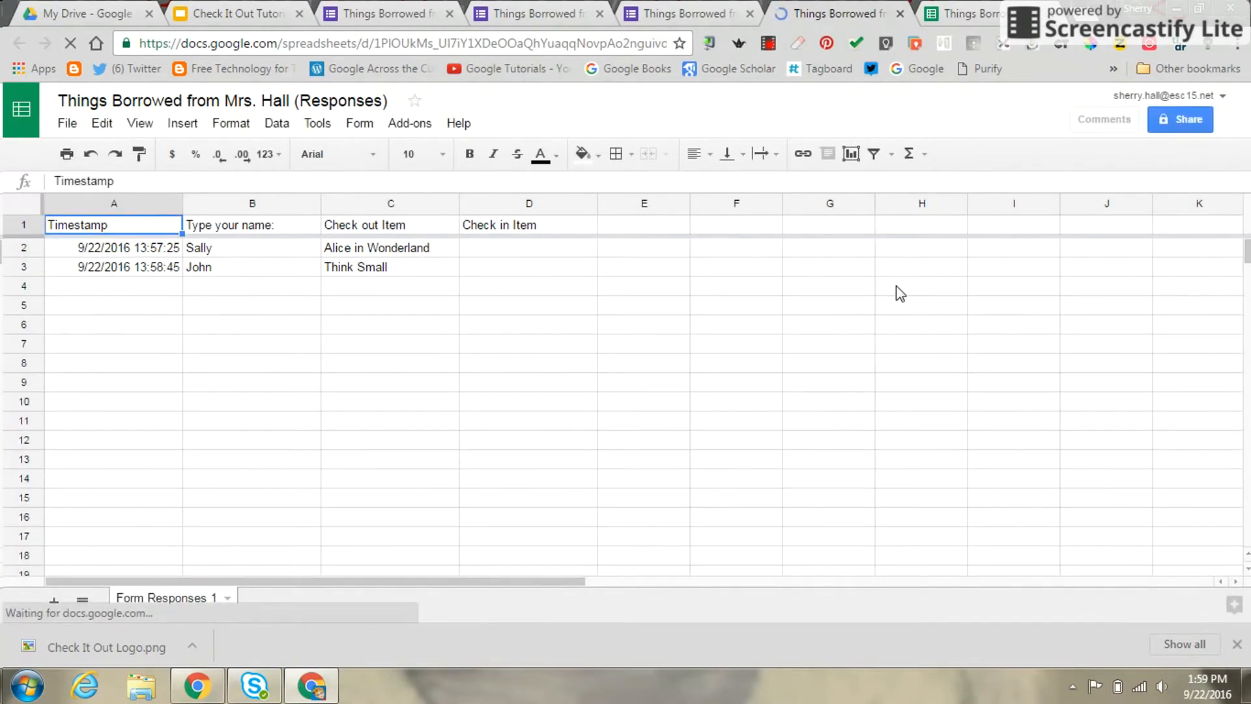
Submit a response from a new form preview with the first borrower's name, checking in "Alice in Wonderland", and view the responses spreadsheet
click(683, 16)
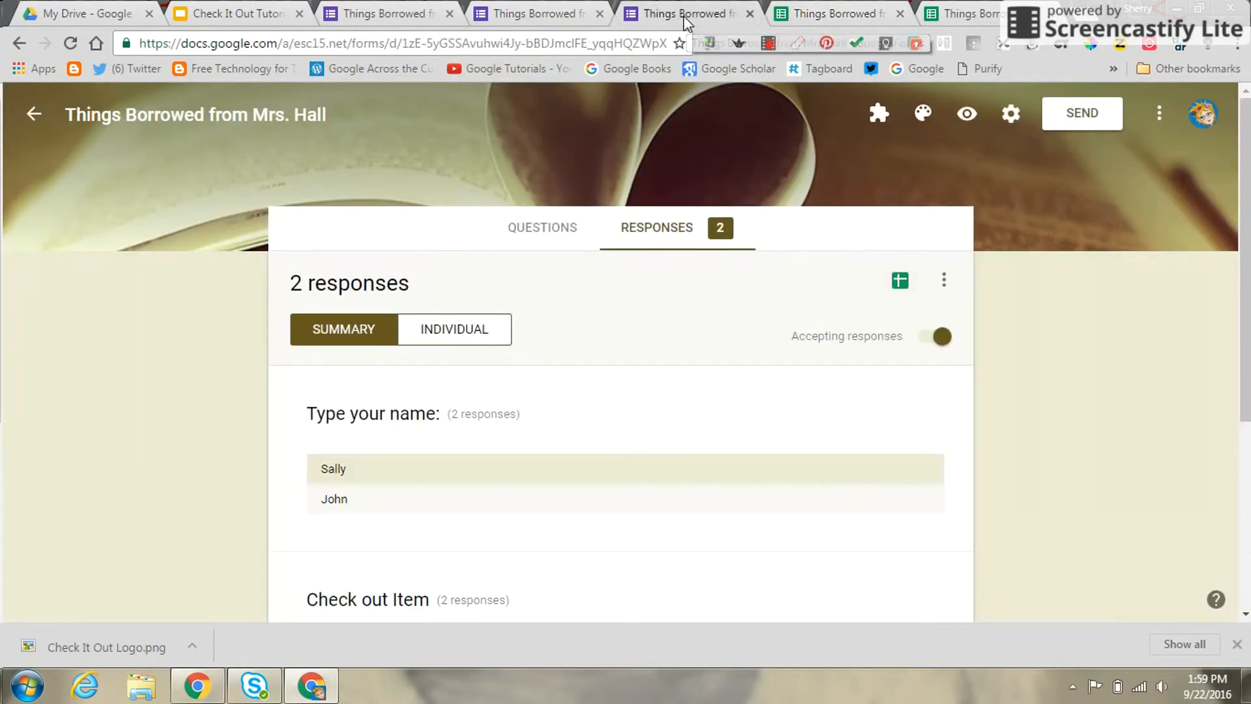
click(967, 116)
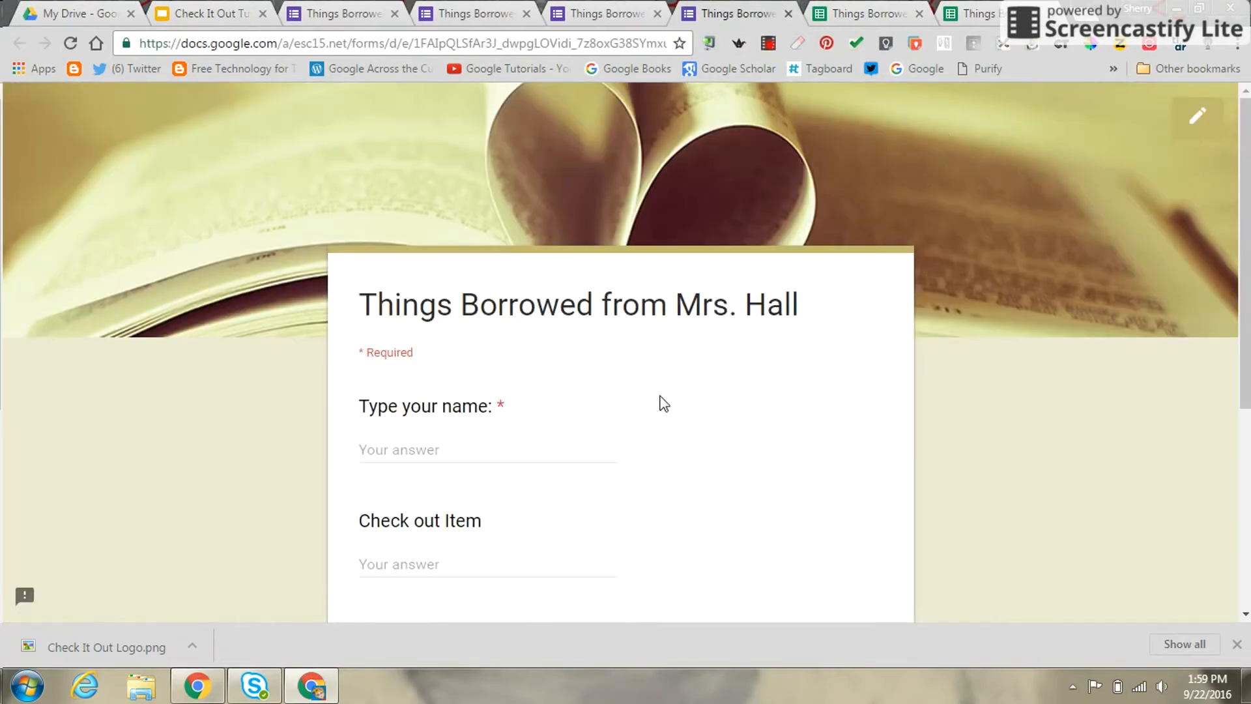
click(457, 447)
text(Sa)
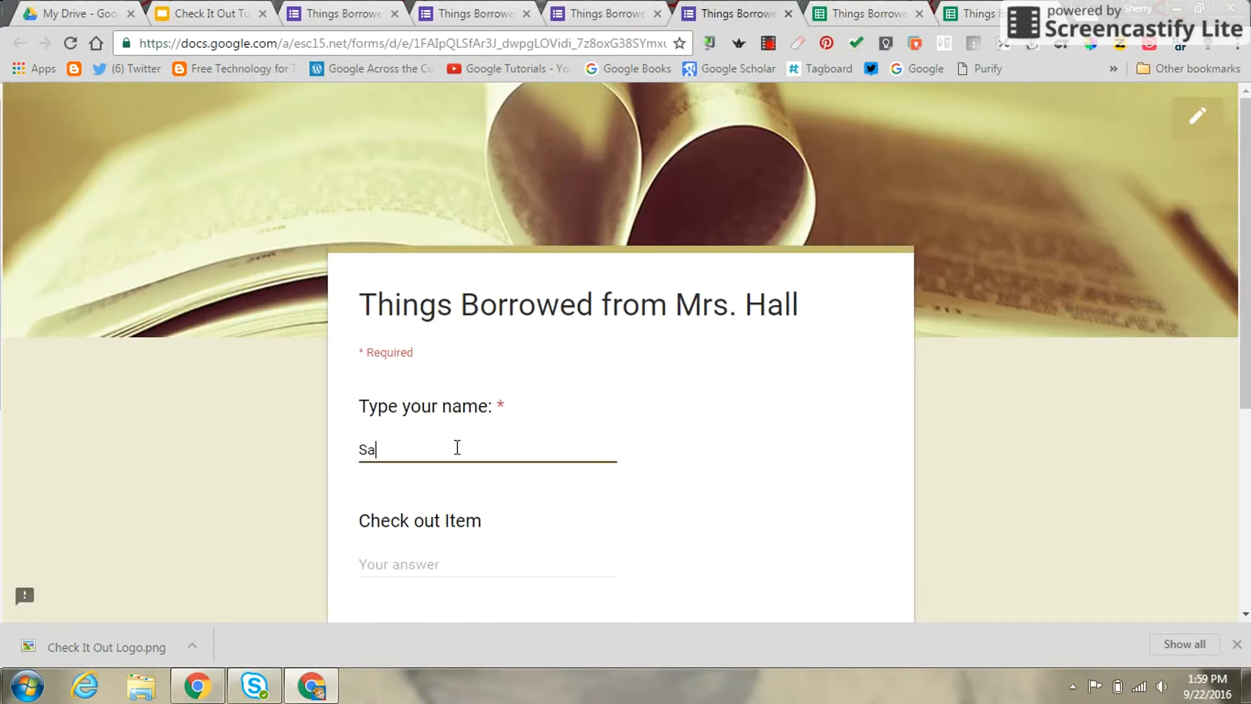
text(lly)
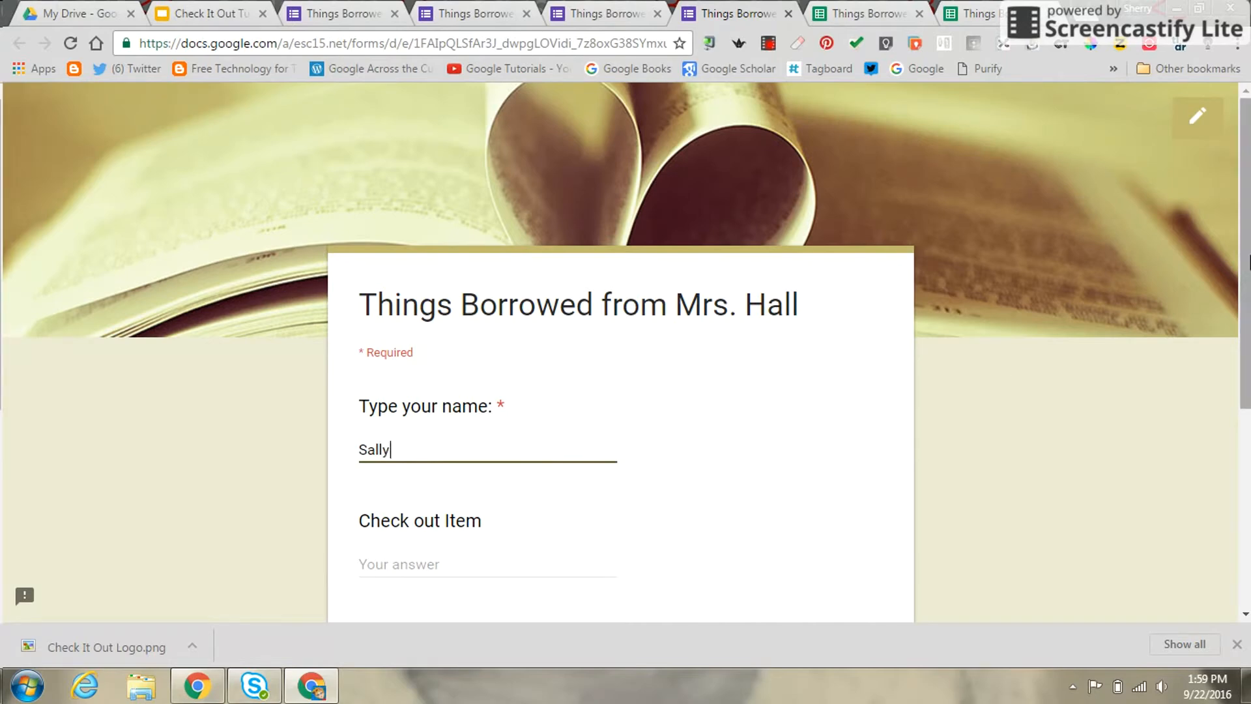
drag(1244, 272, 1225, 402)
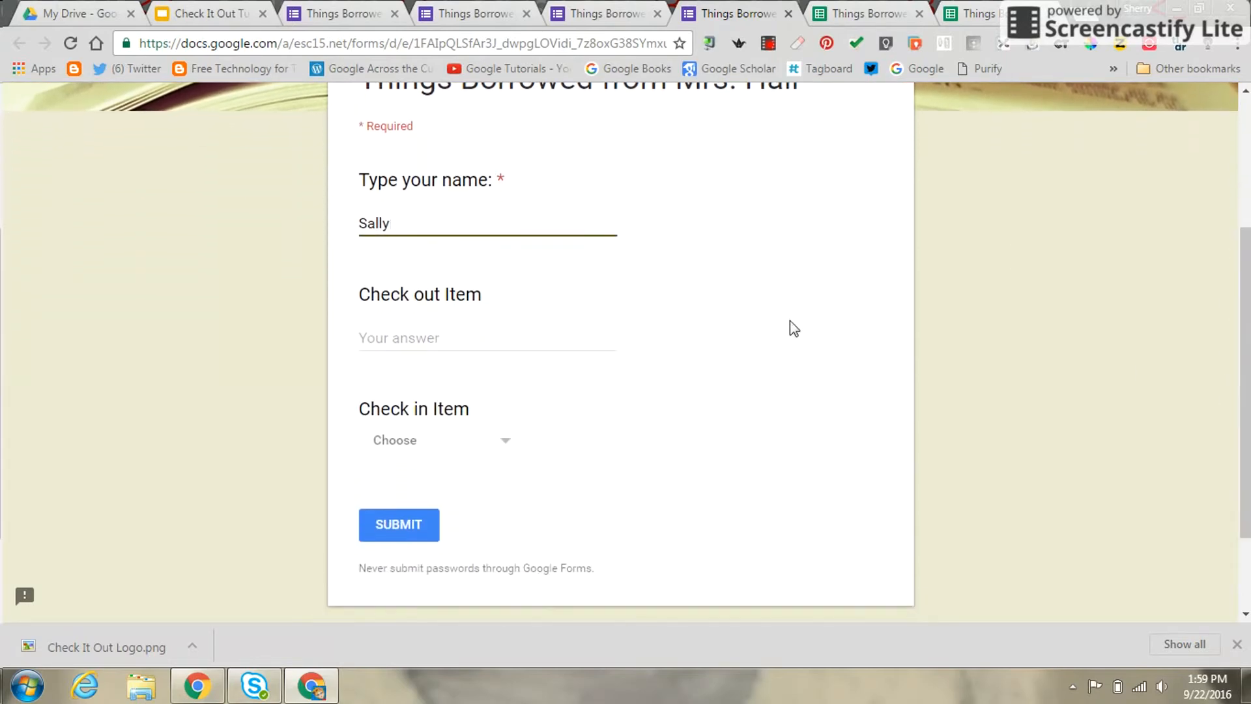
click(504, 450)
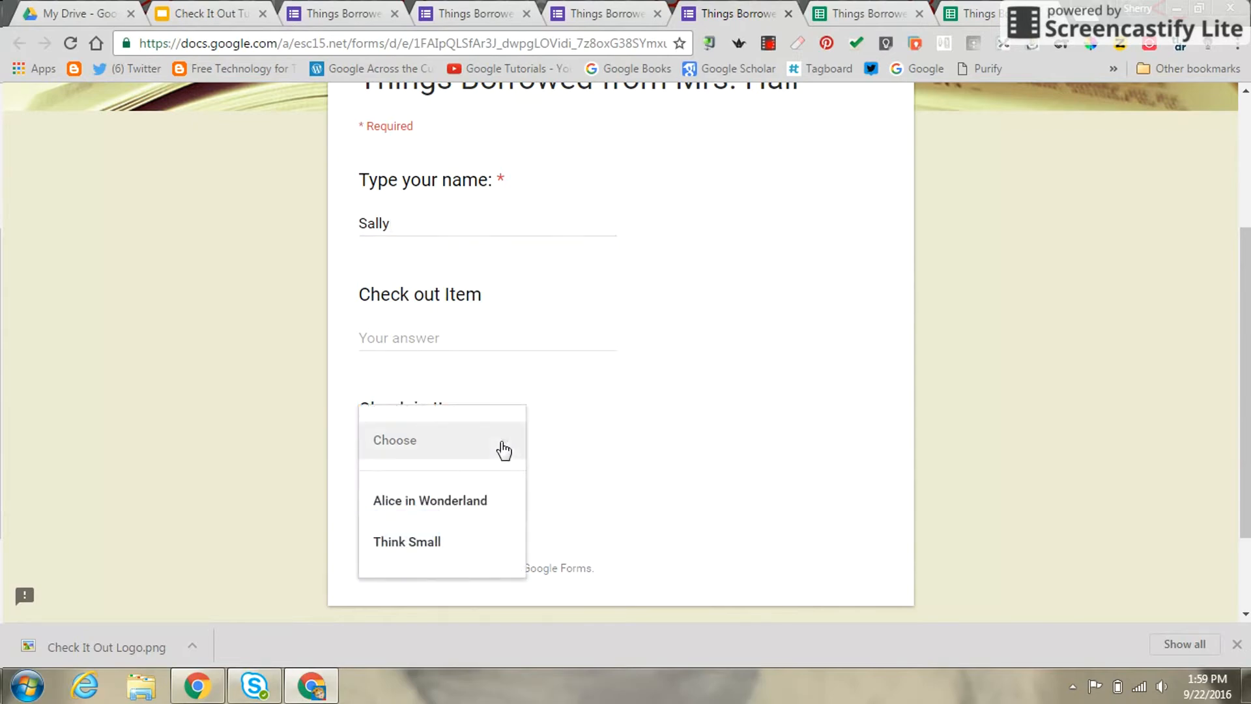
click(440, 512)
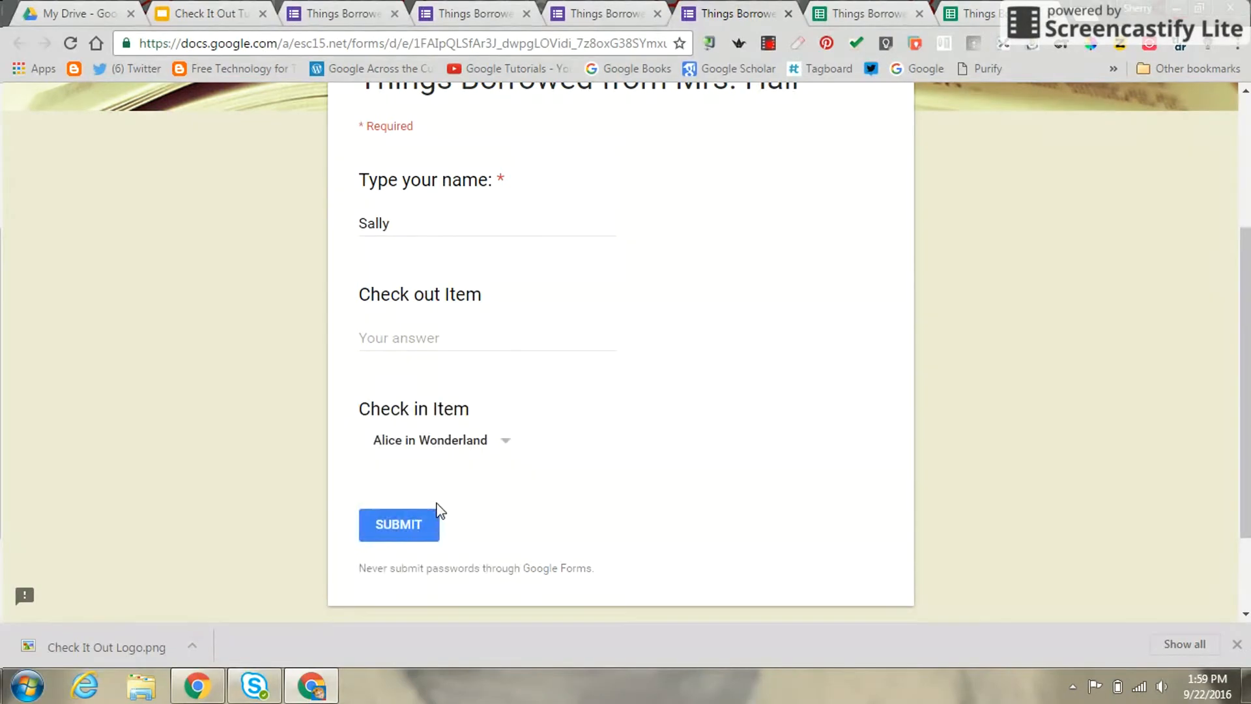
click(387, 531)
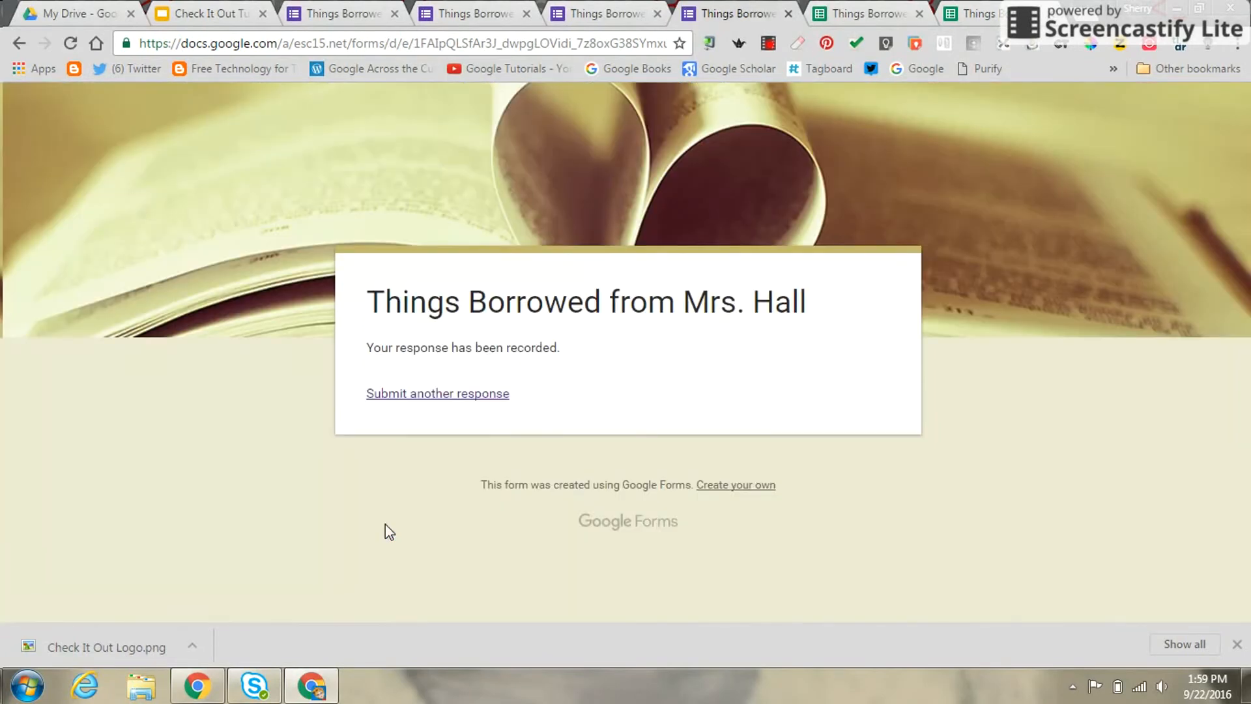
click(980, 15)
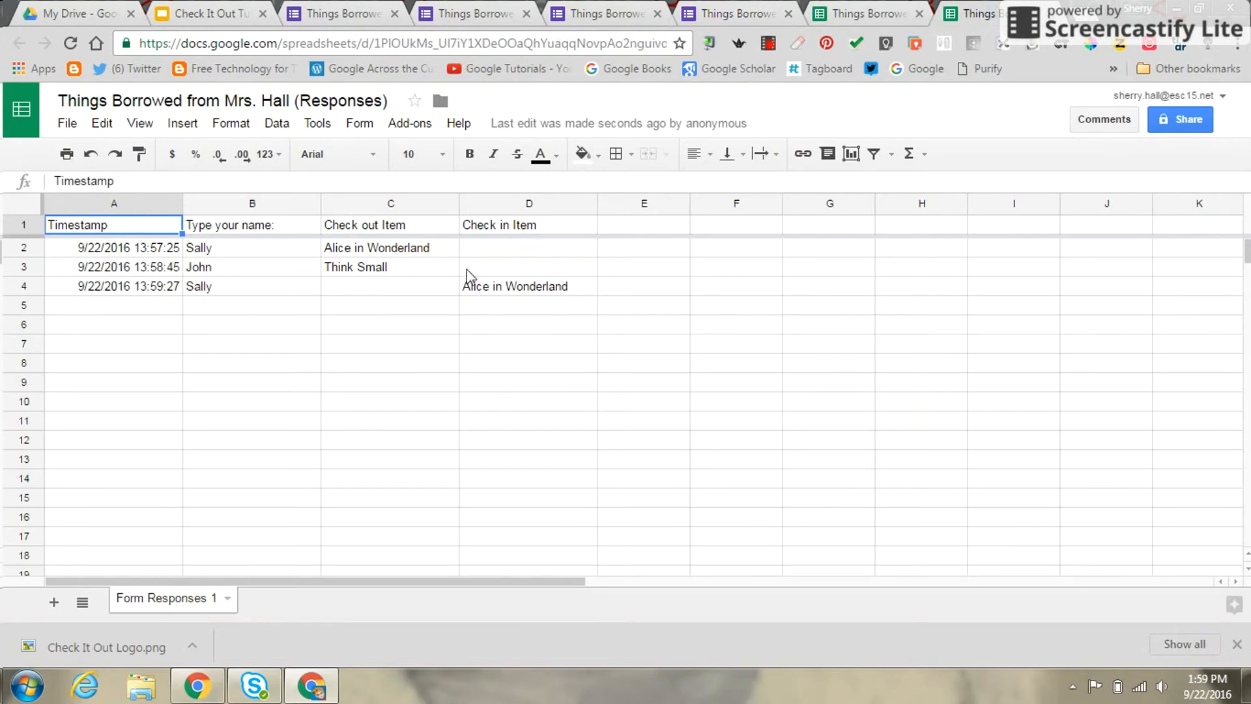